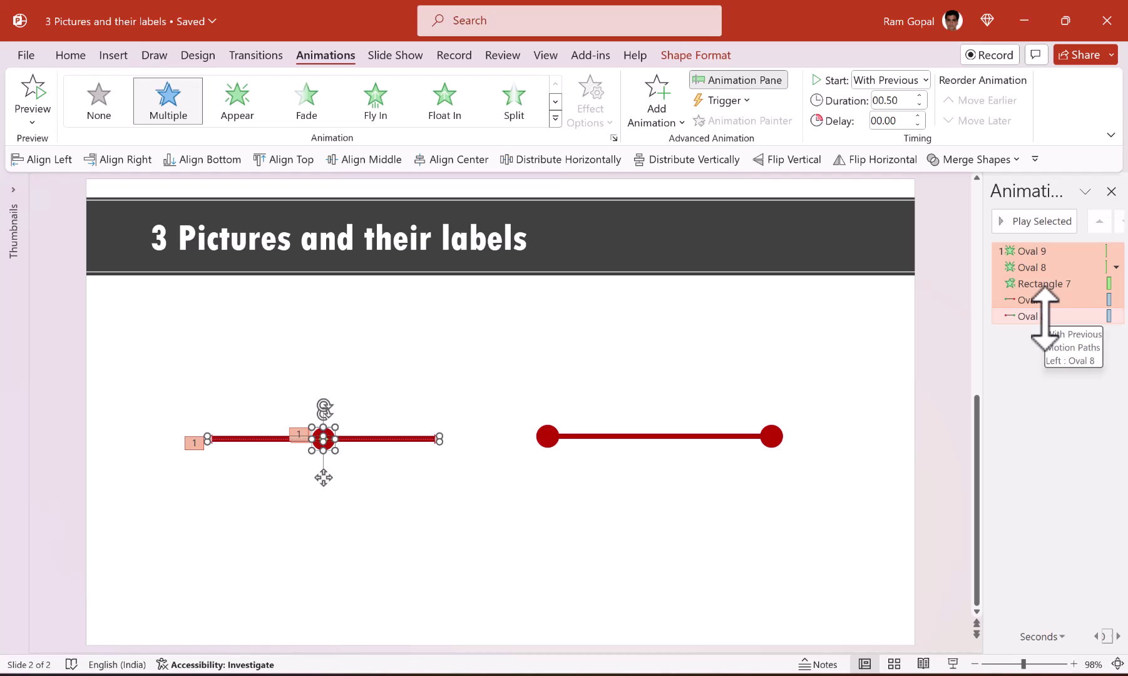
# Step: Give Oval 9, Oval 8 and Rectangle 7 a Disappear exit effect starting After Previous
pyautogui.click(656, 103)
pyautogui.scroll(-5, 731, 351)
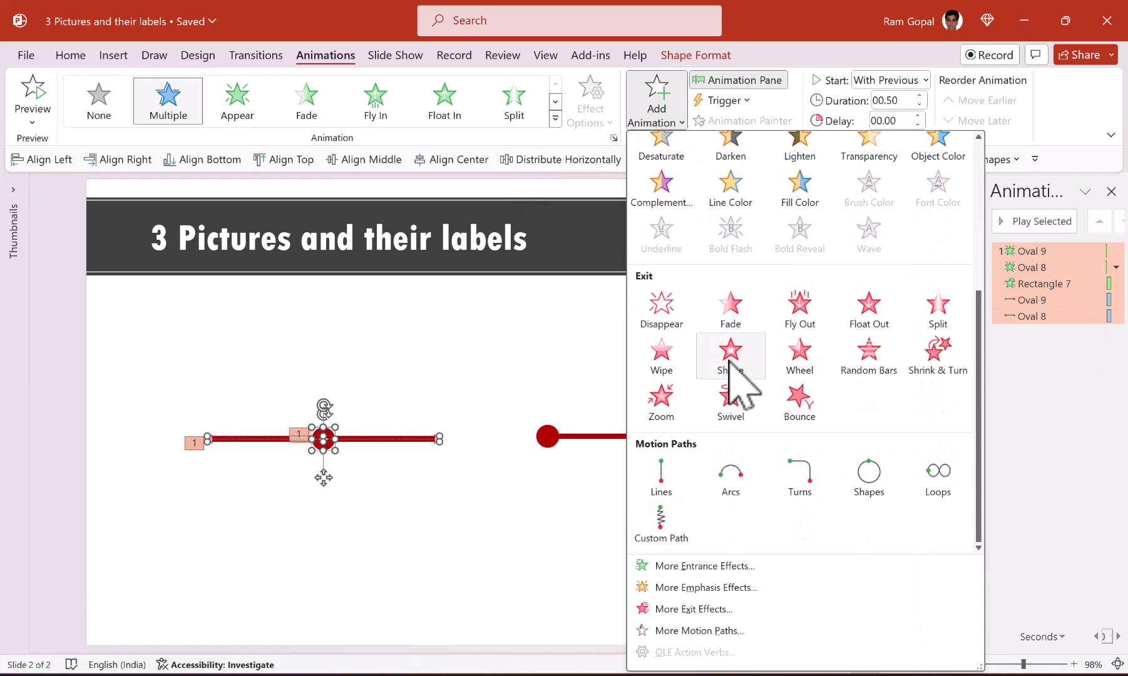
pyautogui.click(662, 306)
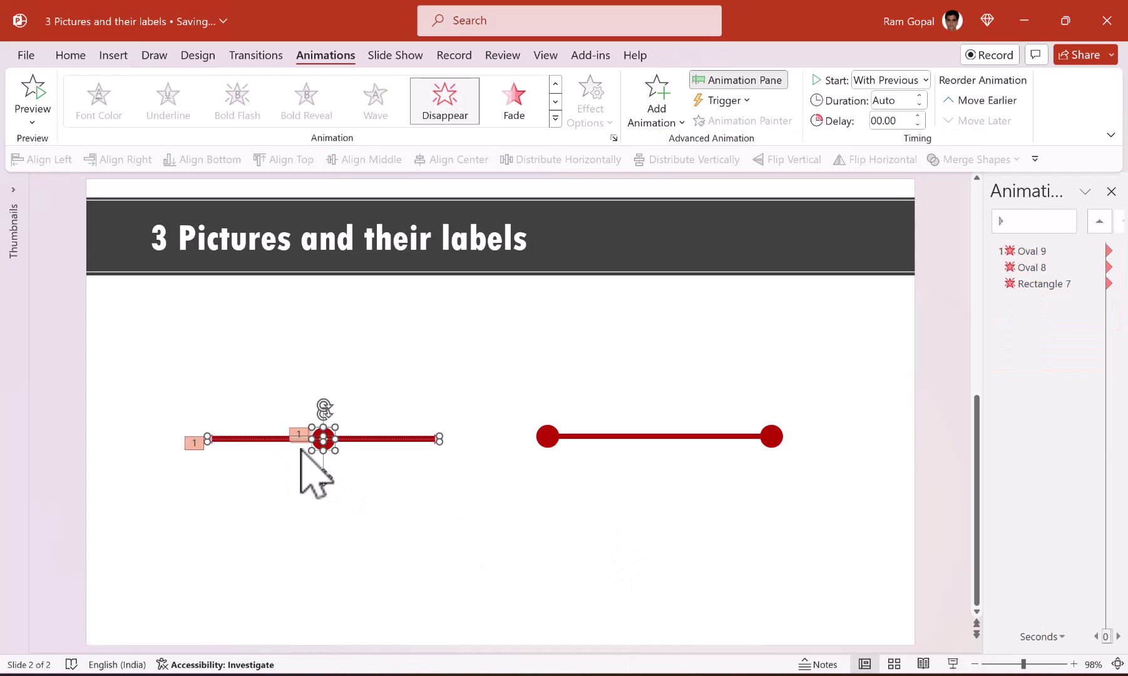
pyautogui.click(1008, 332)
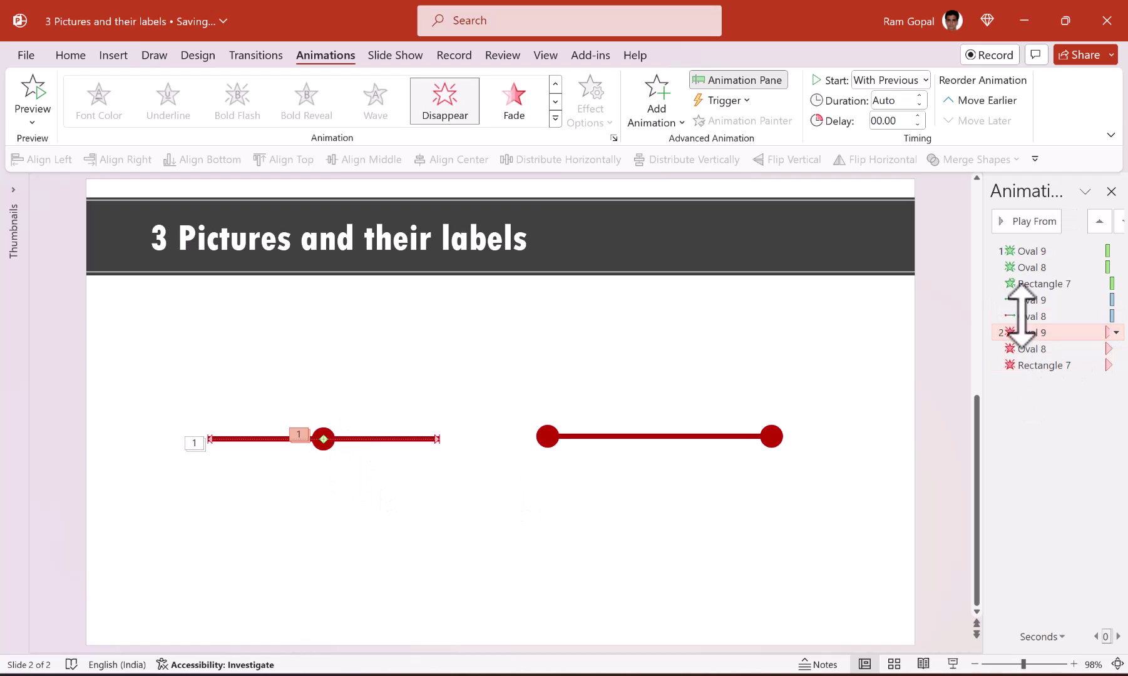
pyautogui.click(896, 81)
pyautogui.click(892, 164)
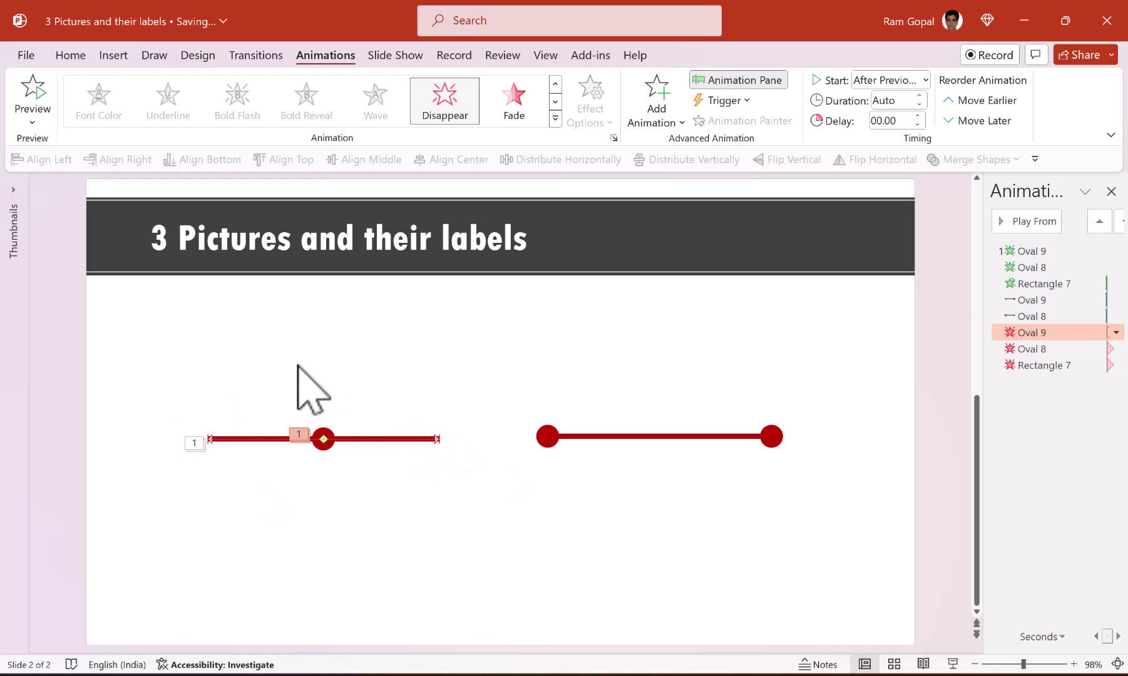
pyautogui.click(548, 435)
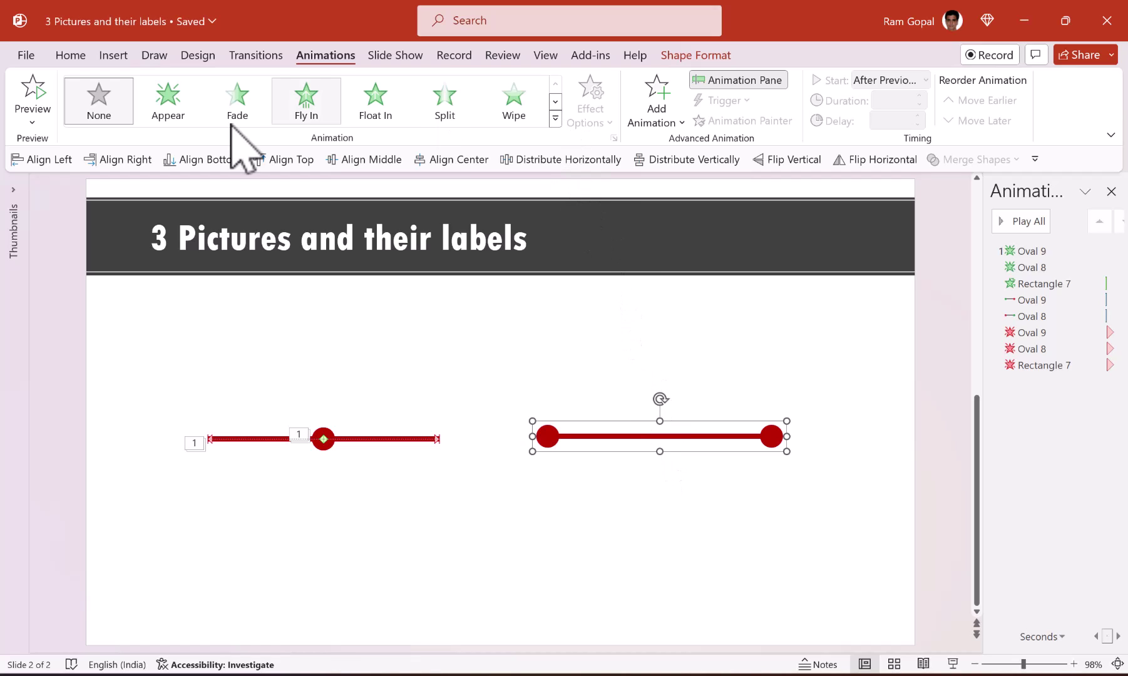
# Step: Give Group 14 an Appear entrance starting With Previous and drag it onto the first line
pyautogui.click(185, 117)
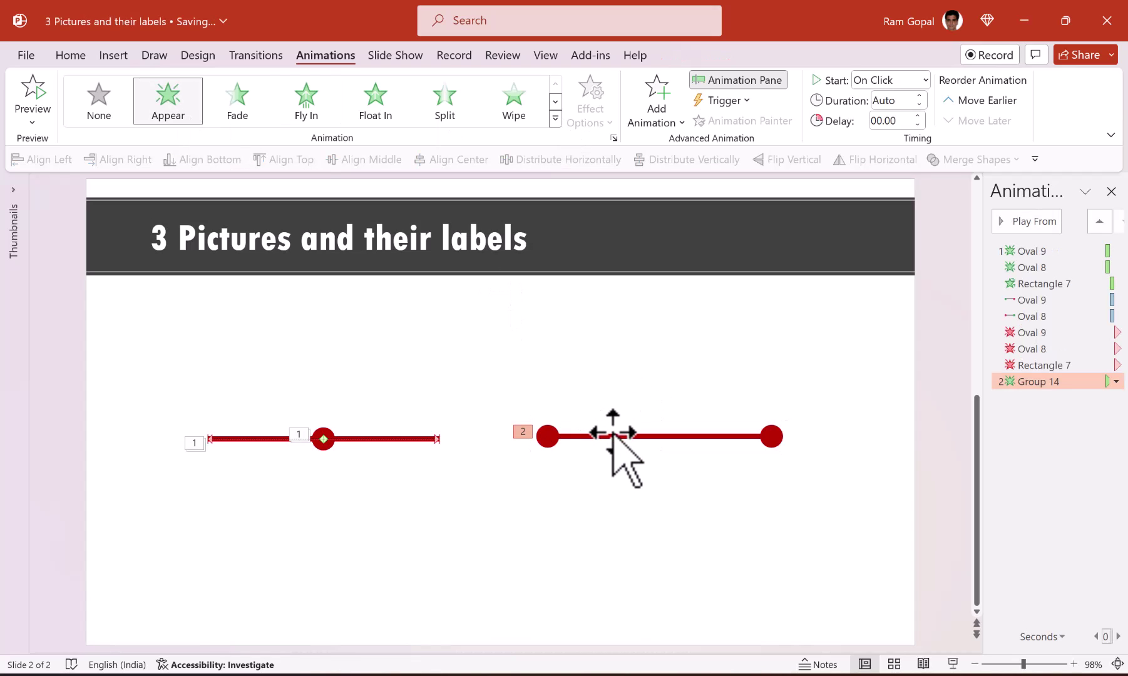
pyautogui.click(916, 81)
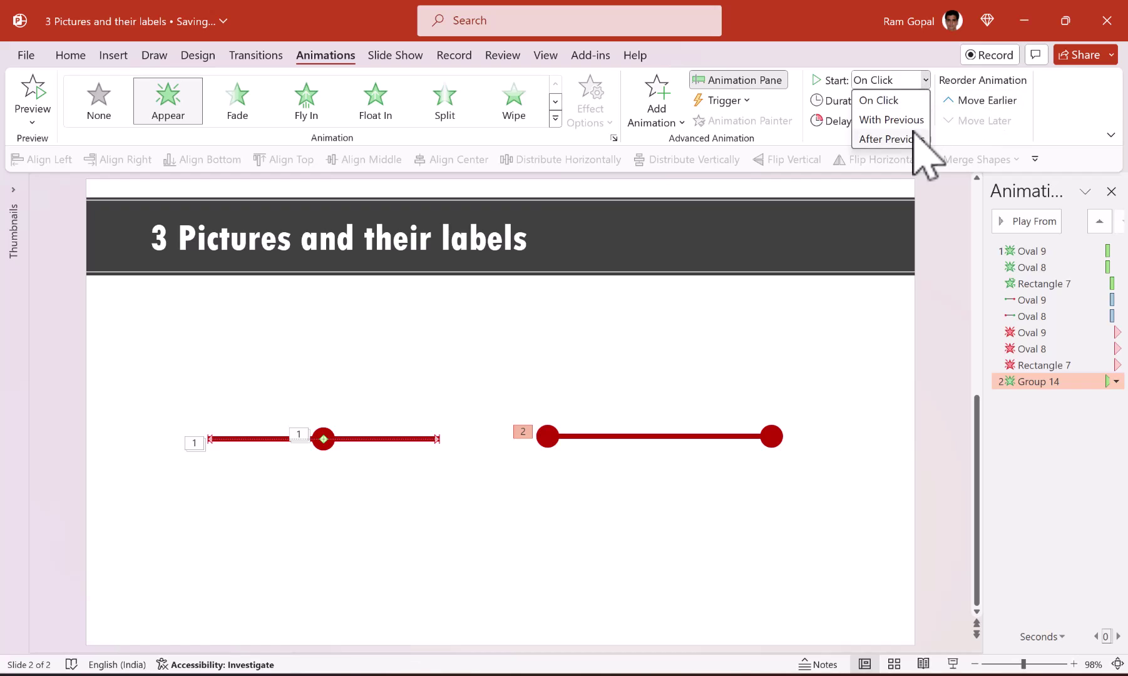
pyautogui.click(908, 121)
pyautogui.moveTo(771, 438); pyautogui.dragTo(433, 441)
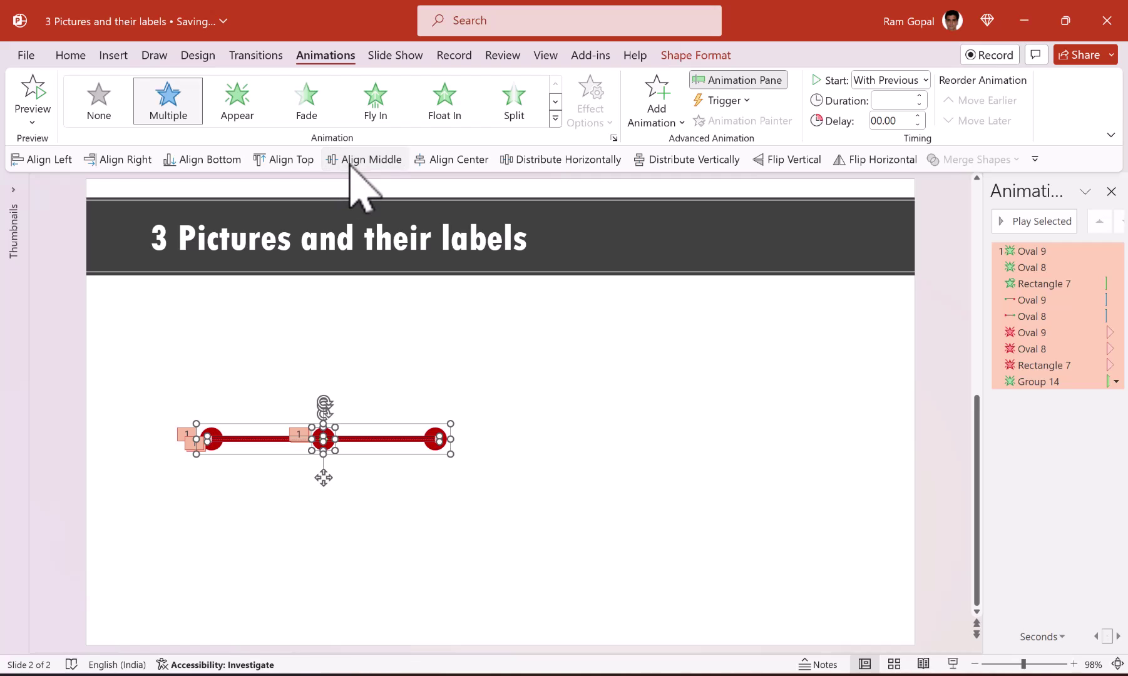
pyautogui.click(525, 426)
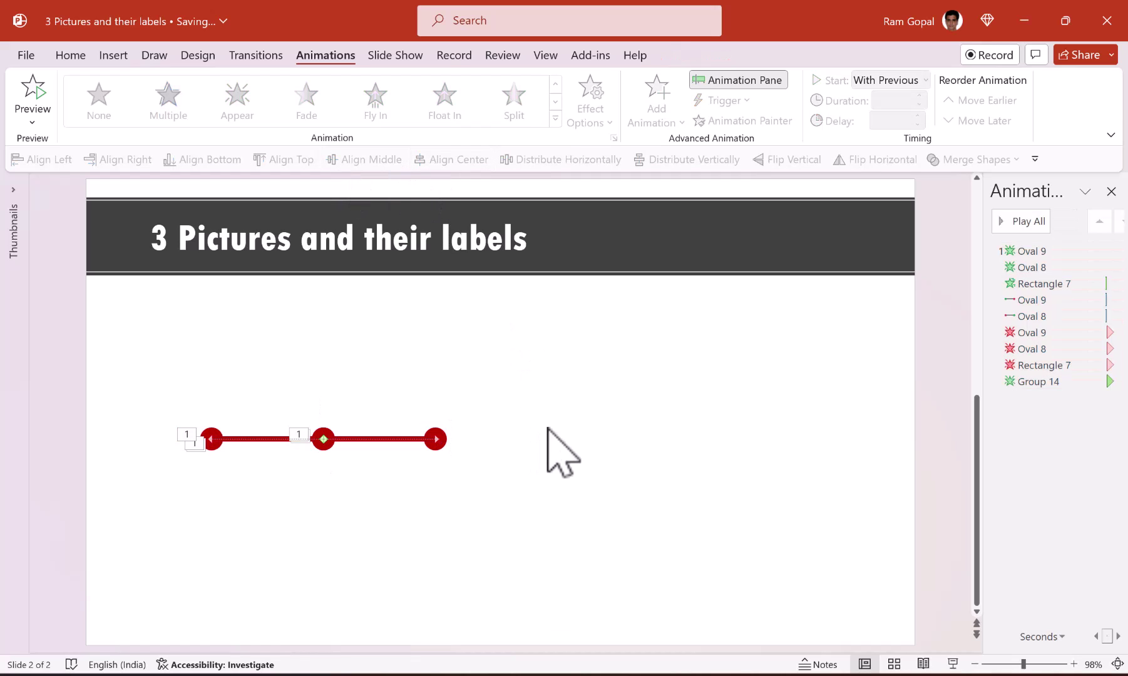
pyautogui.click(952, 663)
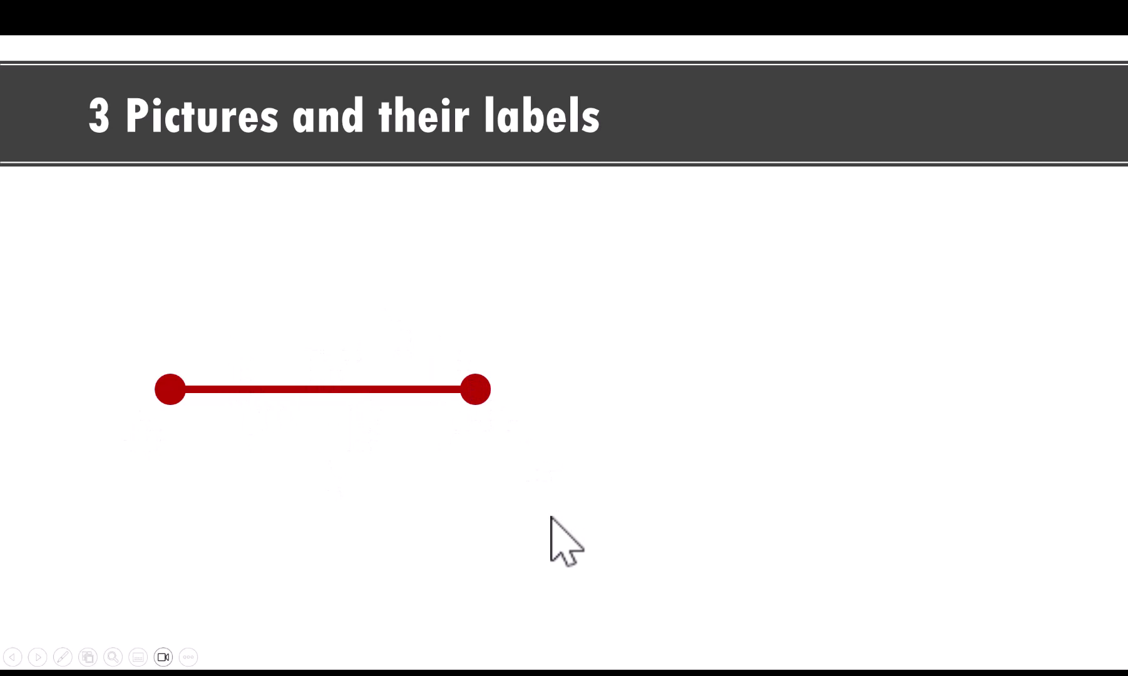
pyautogui.press('Escape')
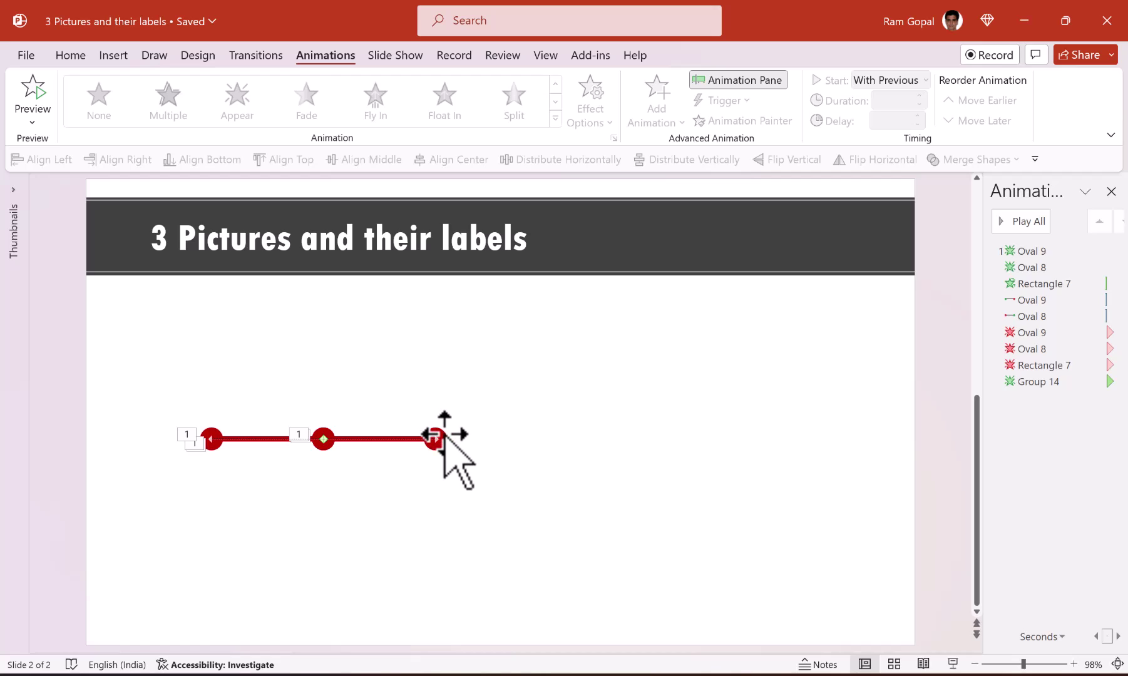
pyautogui.click(443, 439)
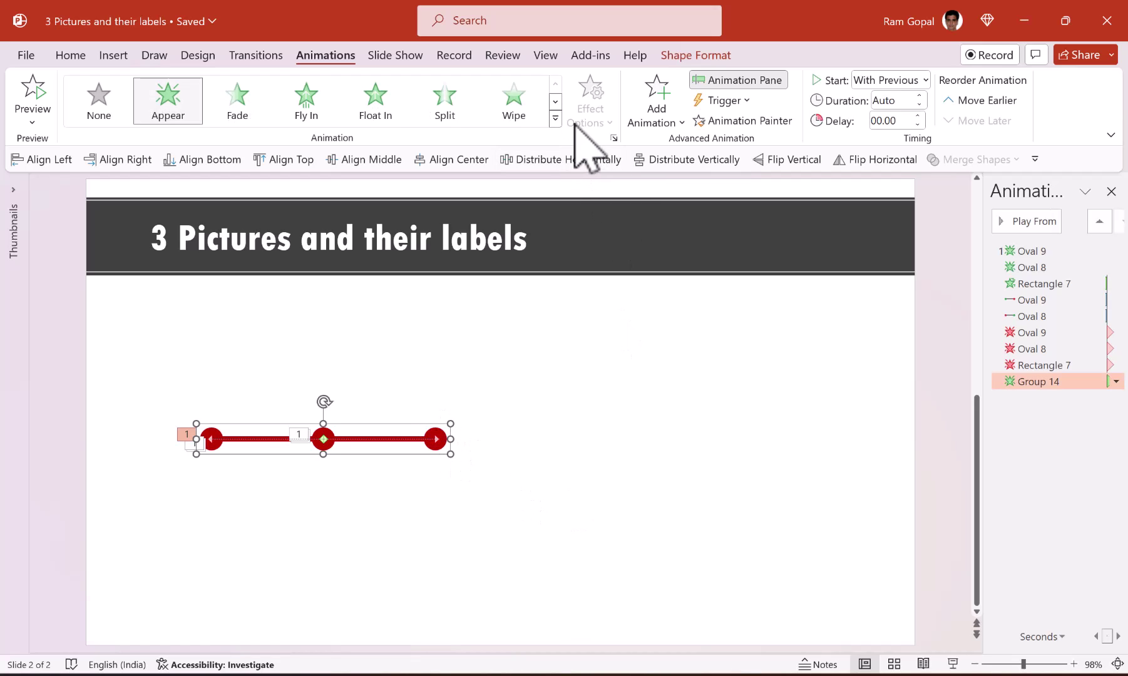
# Step: Add a Spin emphasis effect to Group 14 and choose its spin amount in Effect Options
pyautogui.click(639, 114)
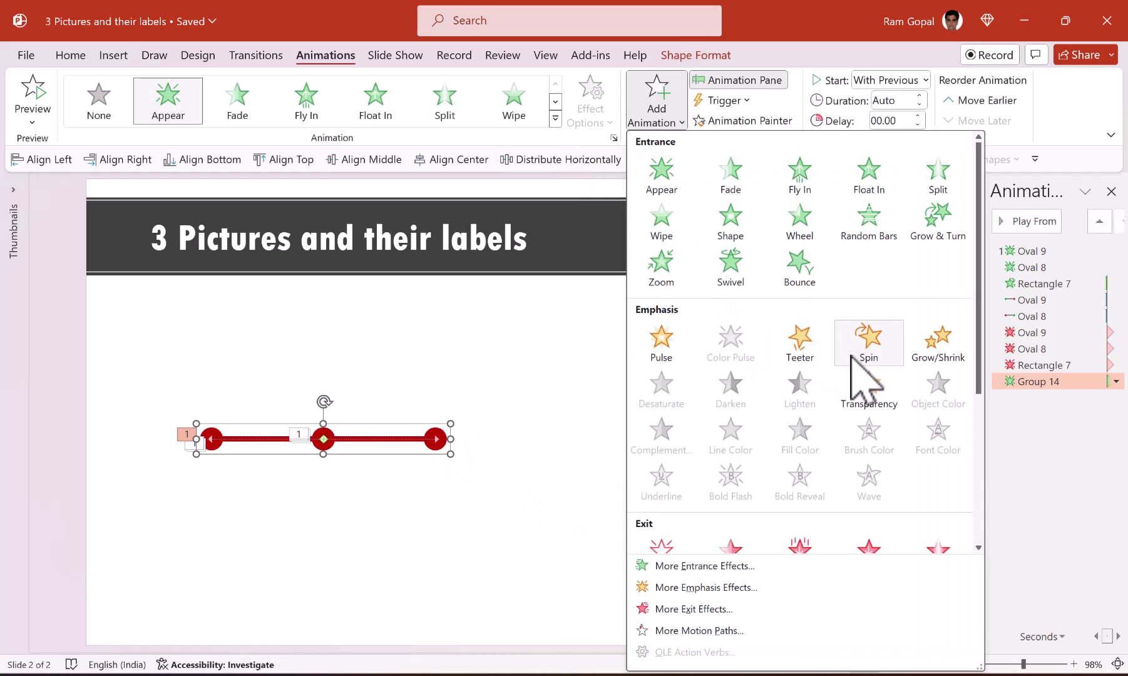
pyautogui.click(874, 358)
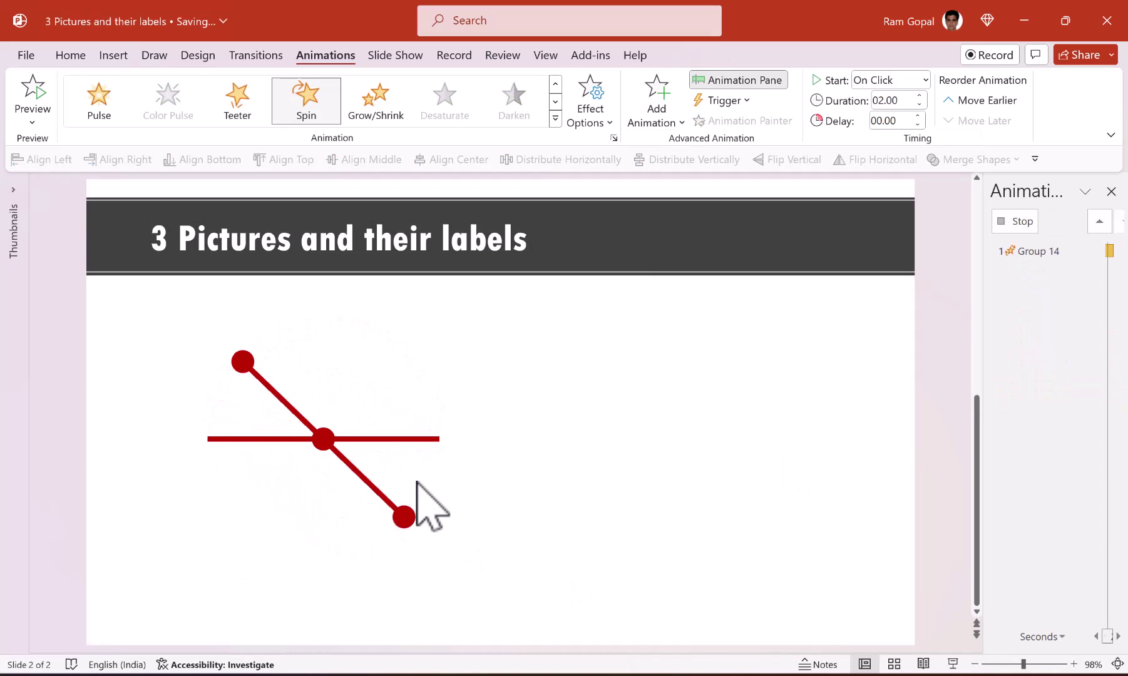
pyautogui.click(598, 116)
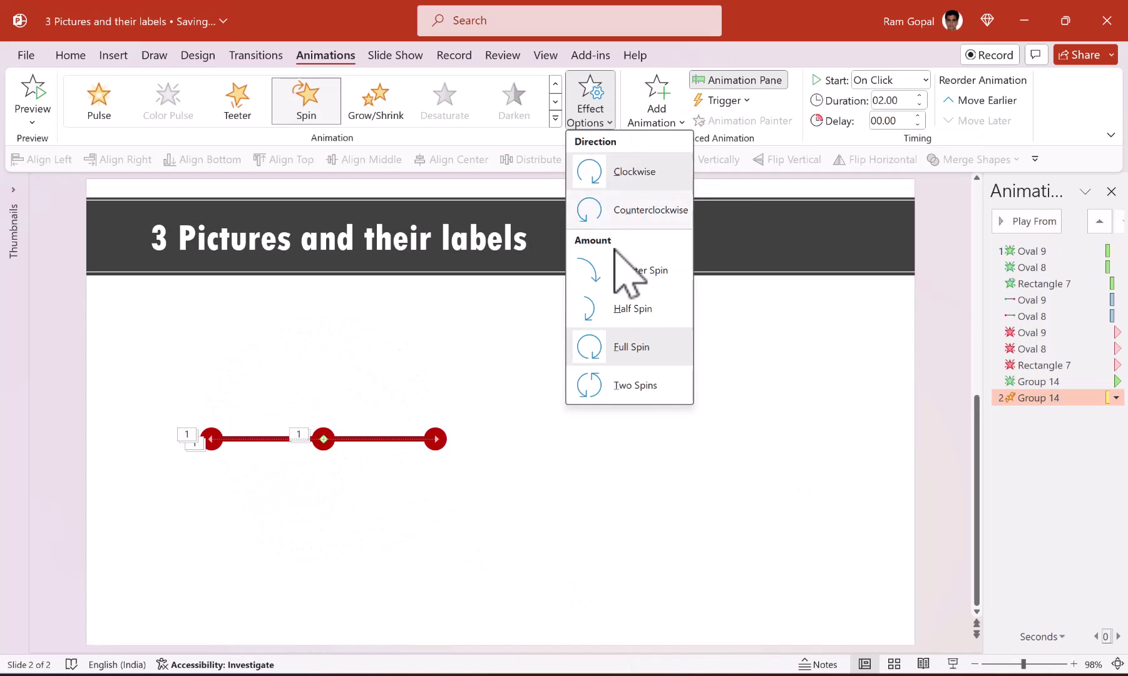
pyautogui.click(623, 308)
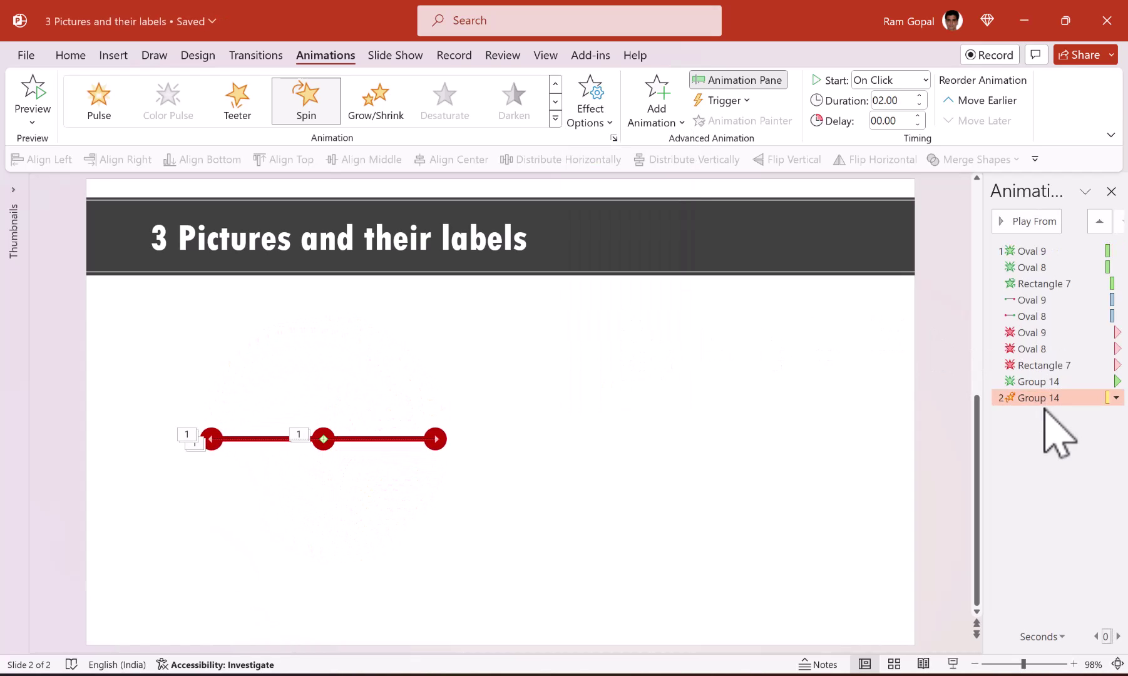
# Step: Set the spin to 0.50 seconds starting After Previous, then run the slide show
pyautogui.click(902, 104)
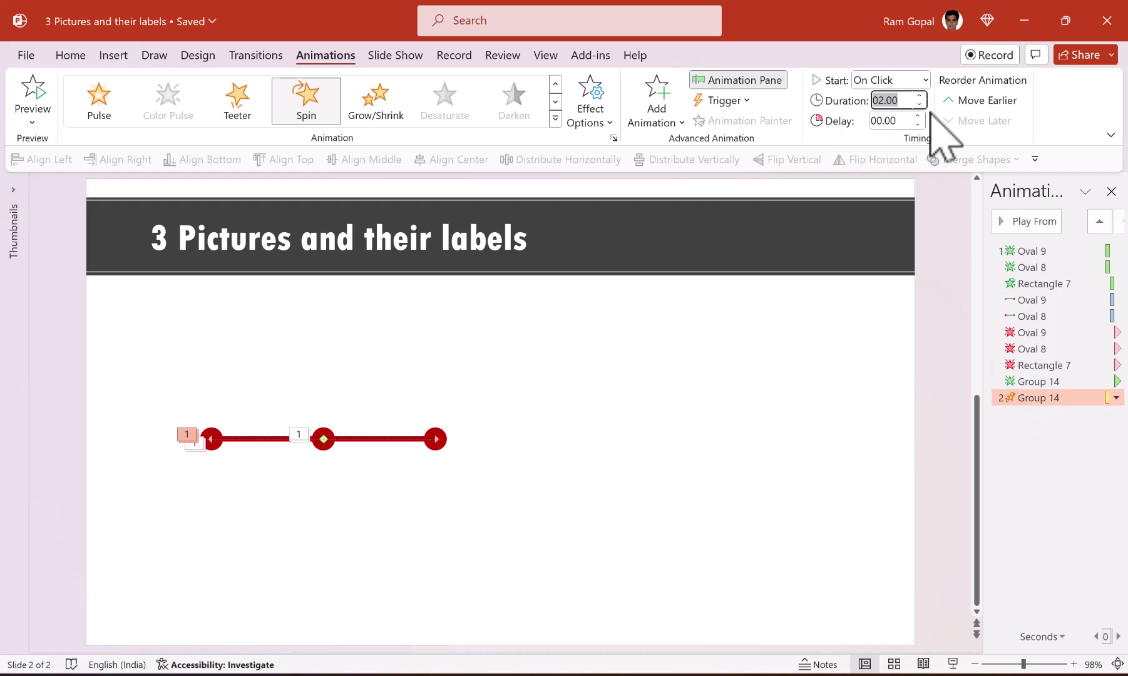
pyautogui.write('0.50')
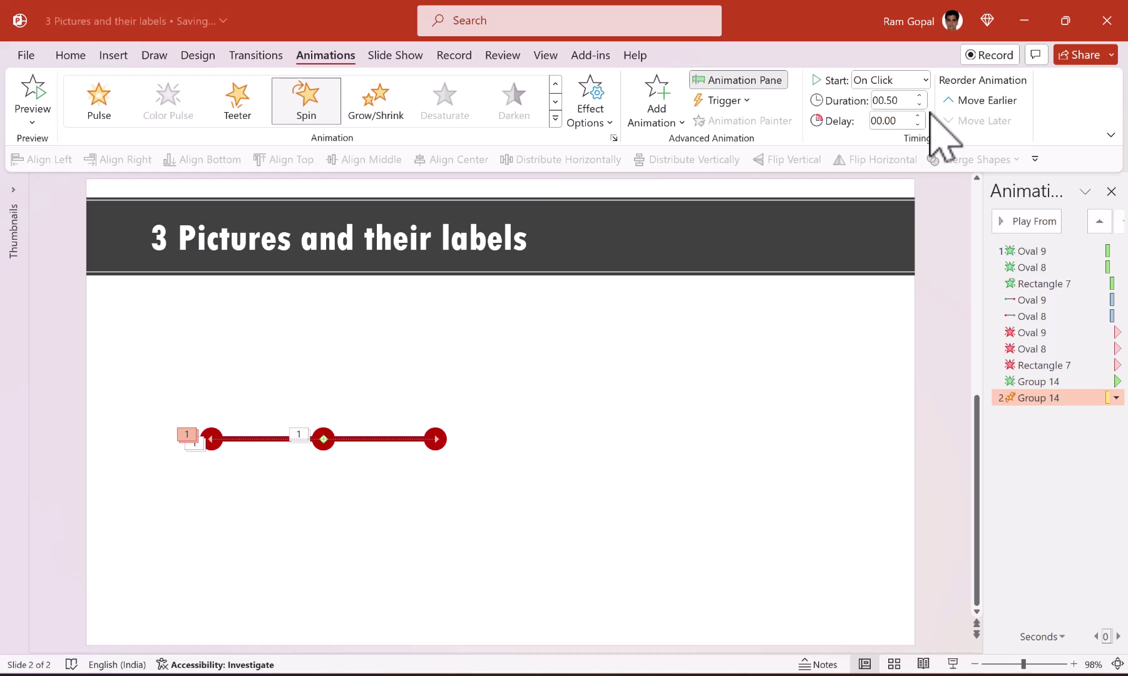
pyautogui.click(925, 79)
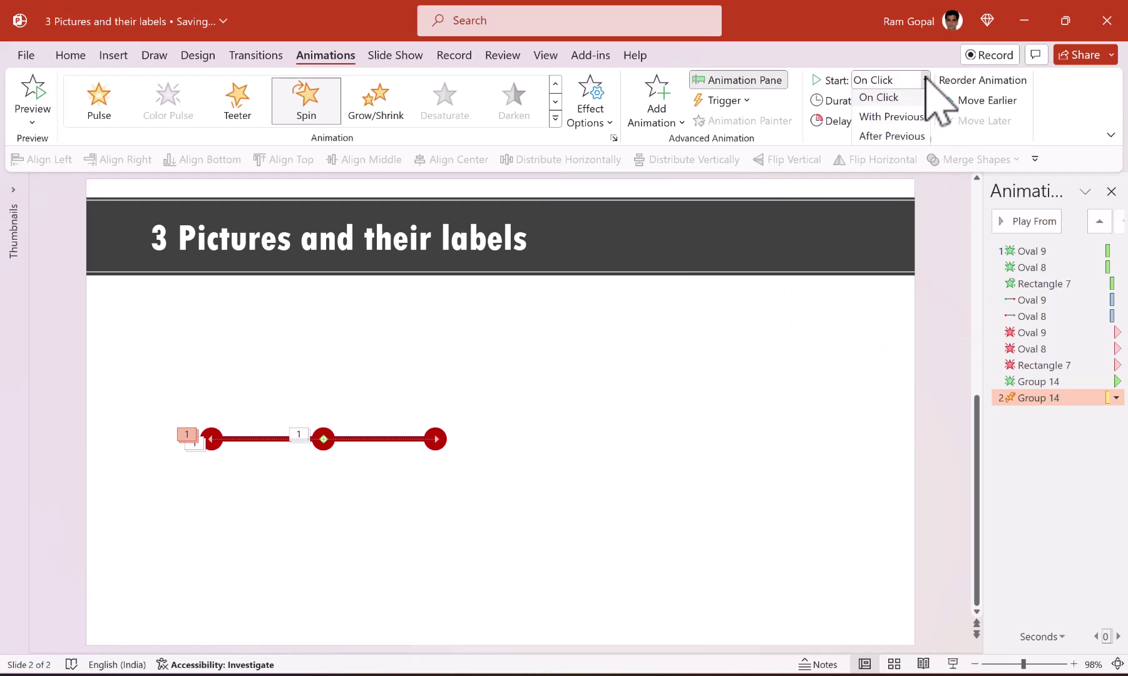
pyautogui.click(899, 136)
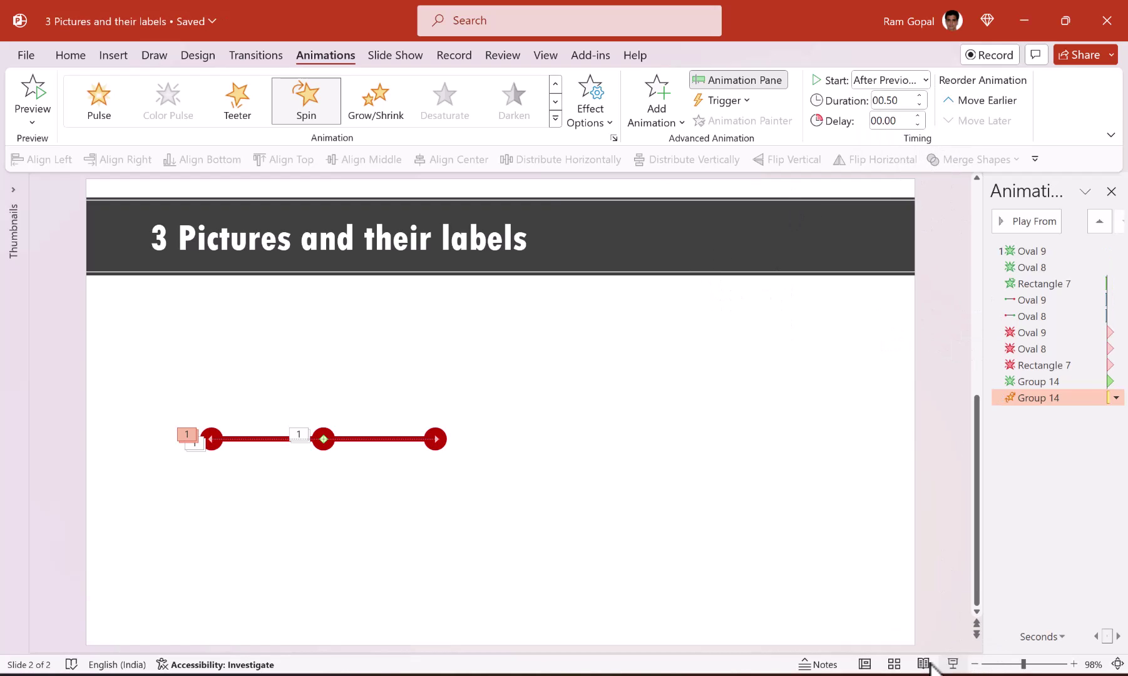
pyautogui.click(953, 663)
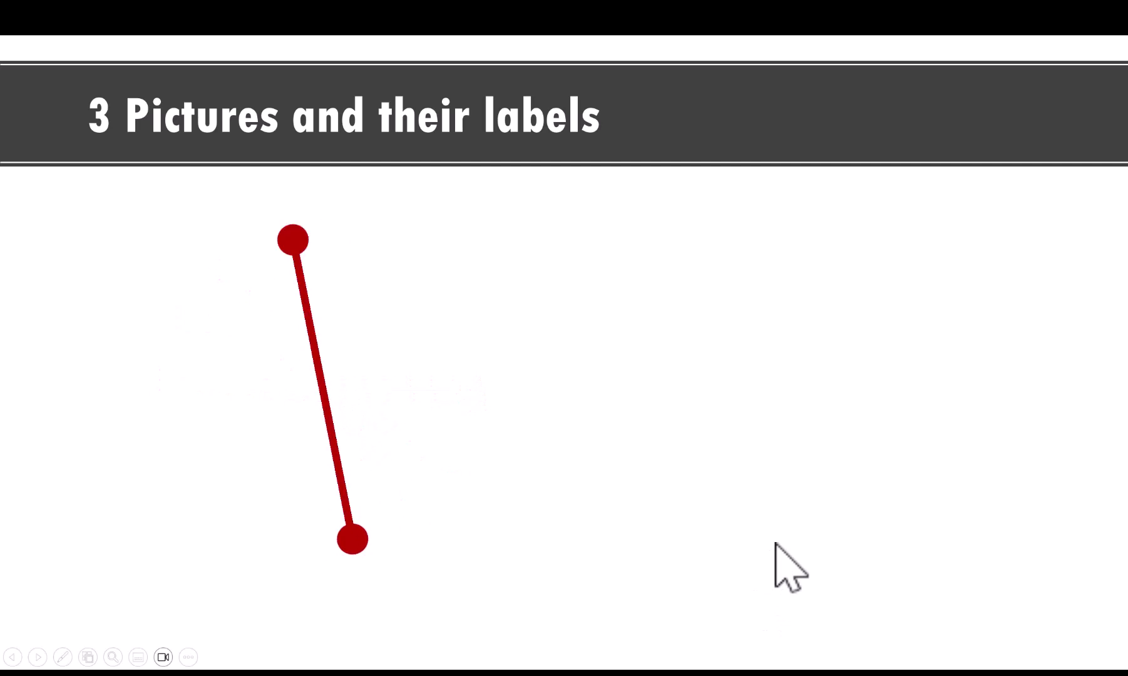
# Step: Exit the slide show with Esc and go back to the Home tab in Normal view
pyautogui.press('Escape')
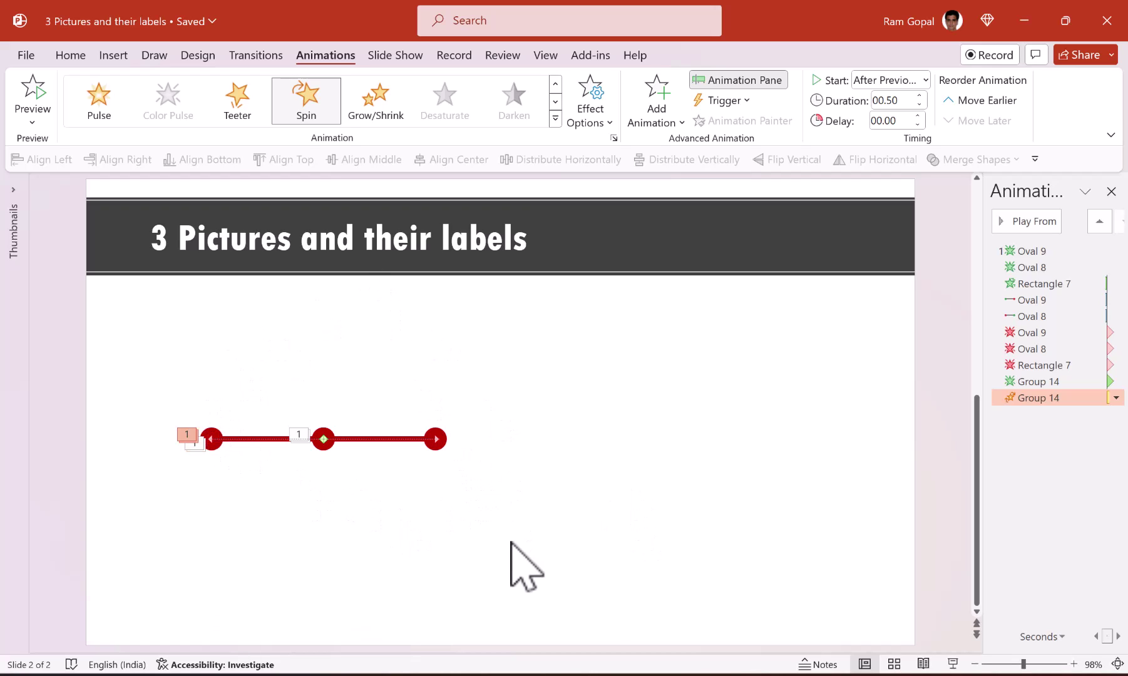
pyautogui.click(82, 58)
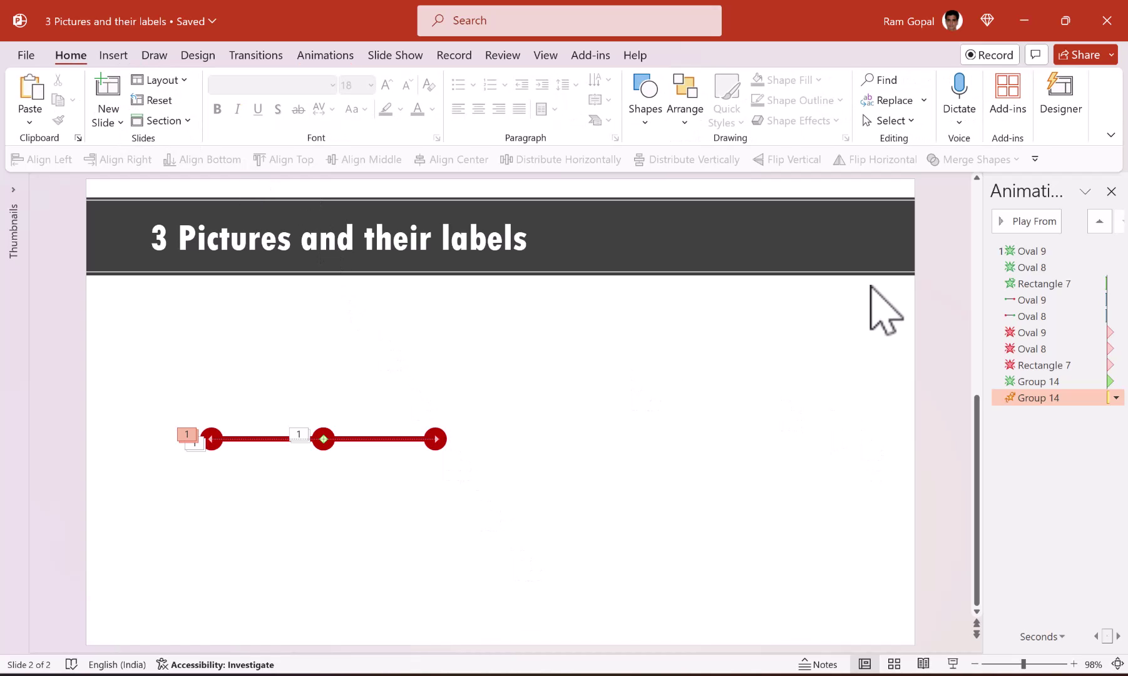
# Step: Draw an 8.4 cm arc beside the red line and reshape it into a half circle
pyautogui.click(650, 112)
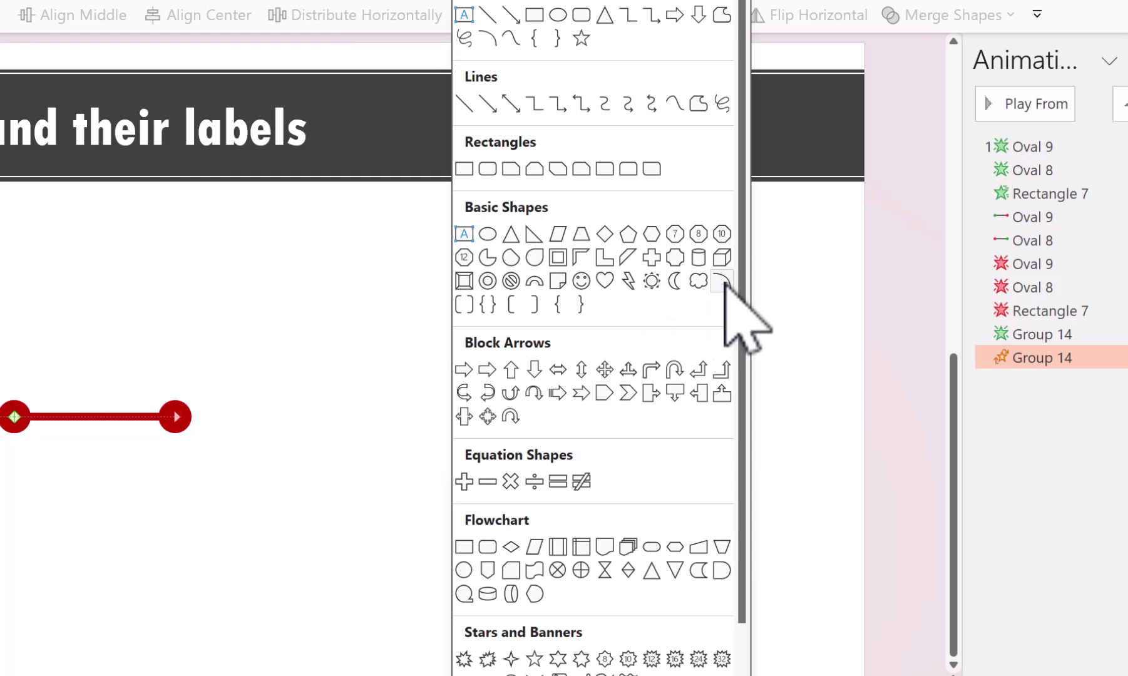
pyautogui.click(724, 282)
pyautogui.moveTo(439, 423); pyautogui.dragTo(731, 586)
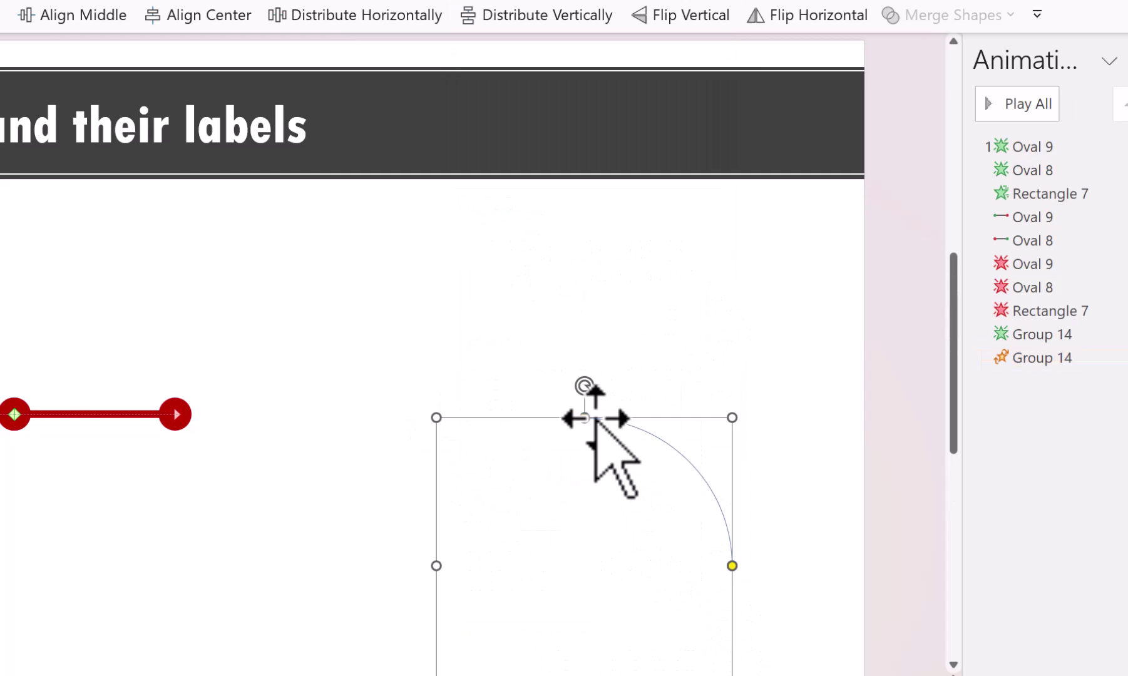
pyautogui.moveTo(585, 419); pyautogui.dragTo(449, 576)
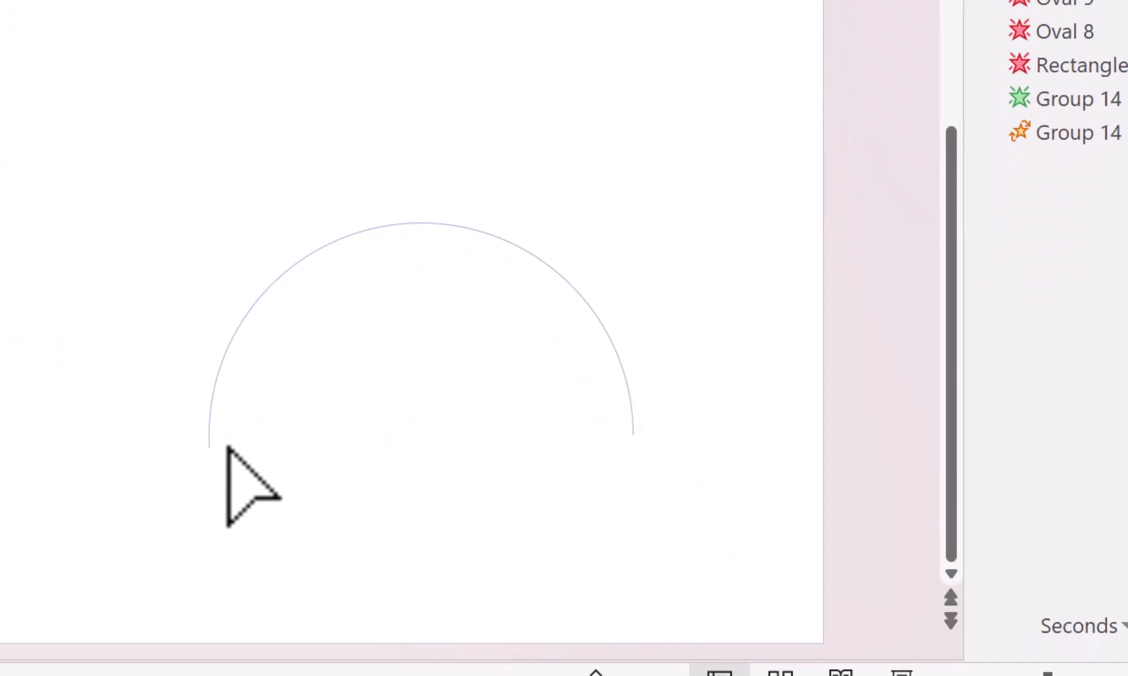
pyautogui.moveTo(227, 447); pyautogui.dragTo(214, 438)
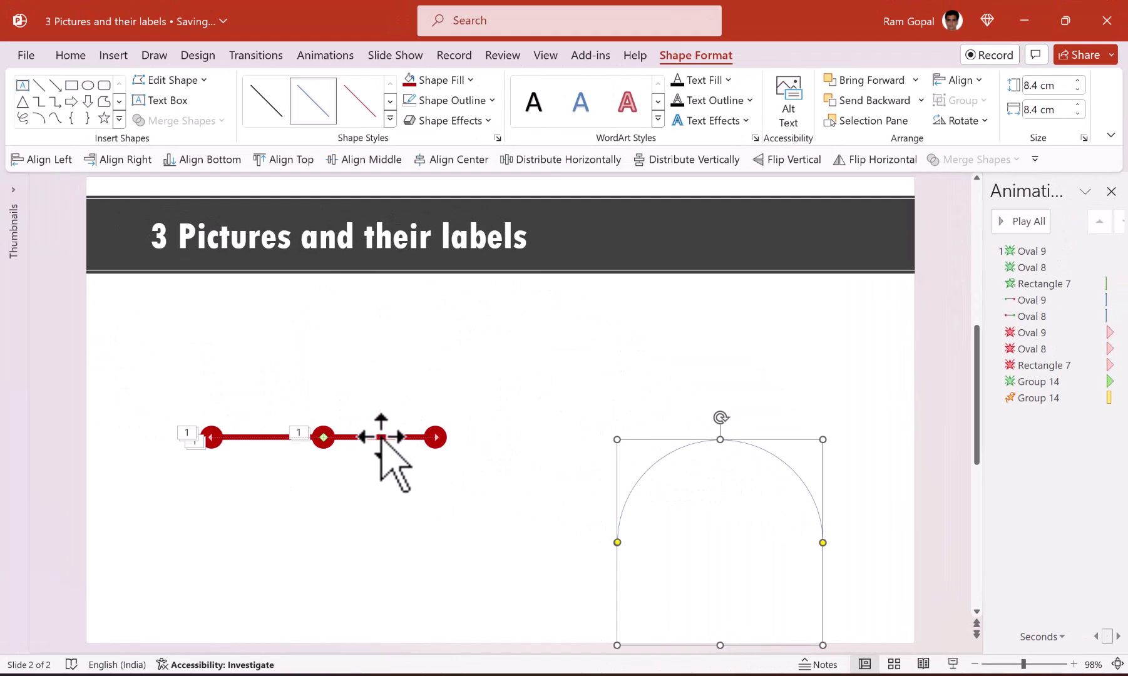
# Step: Give the arc a 6 pt Dark Red outline and move it onto the red line
pyautogui.click(455, 101)
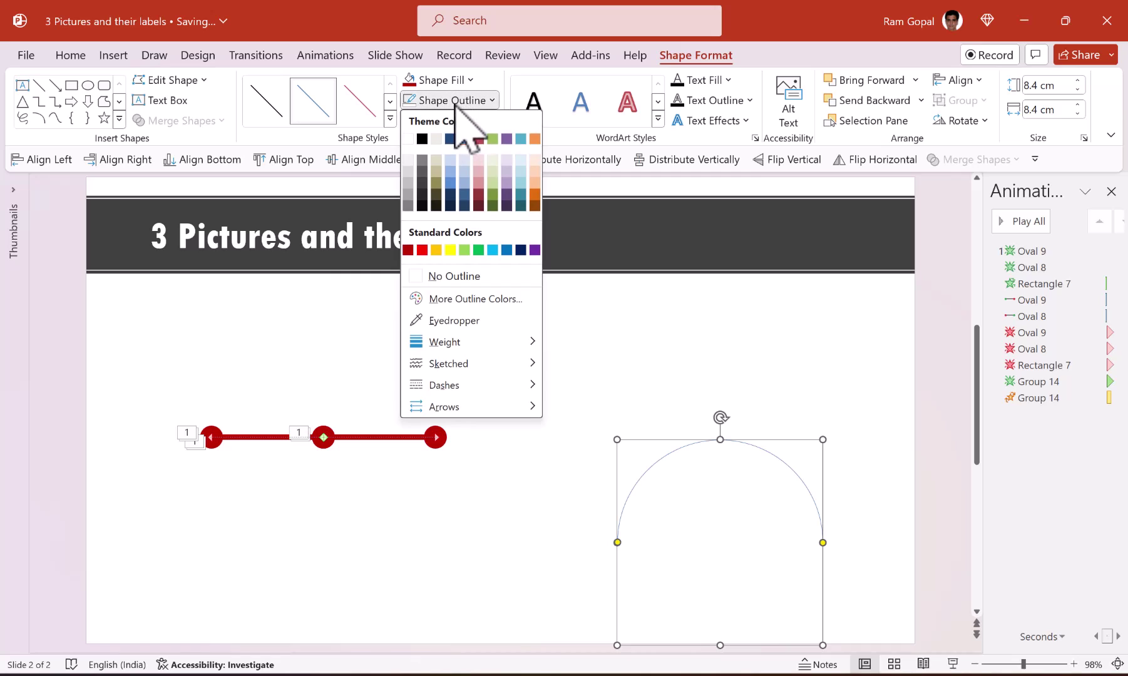
pyautogui.moveTo(463, 342)
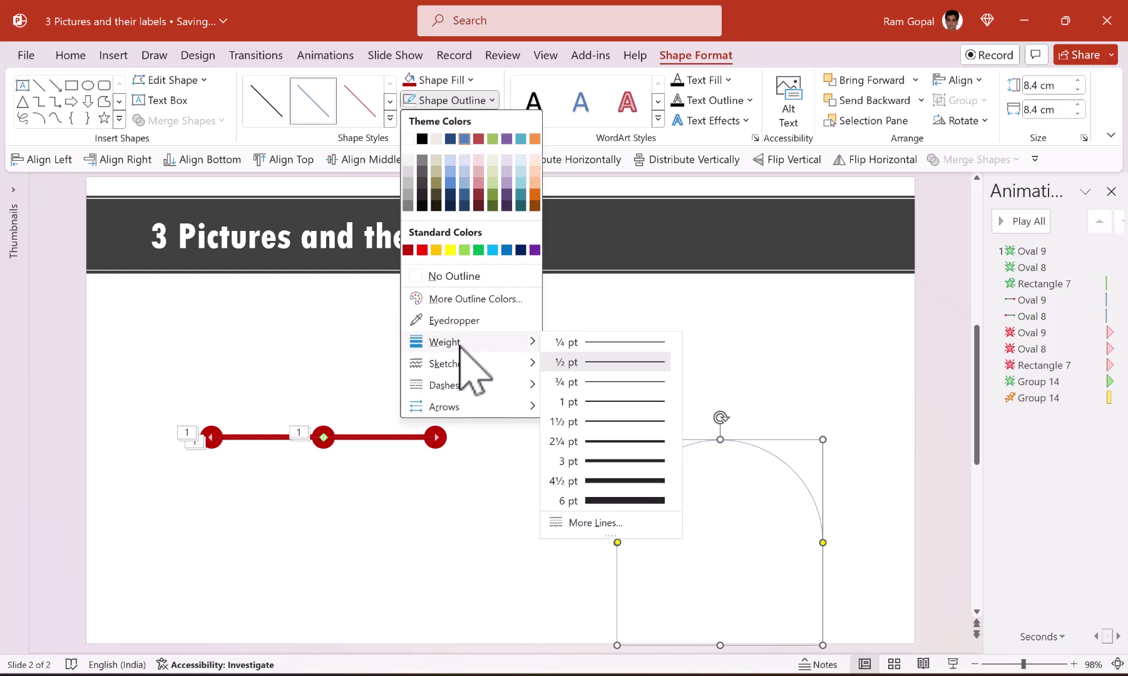
pyautogui.click(600, 502)
pyautogui.click(451, 102)
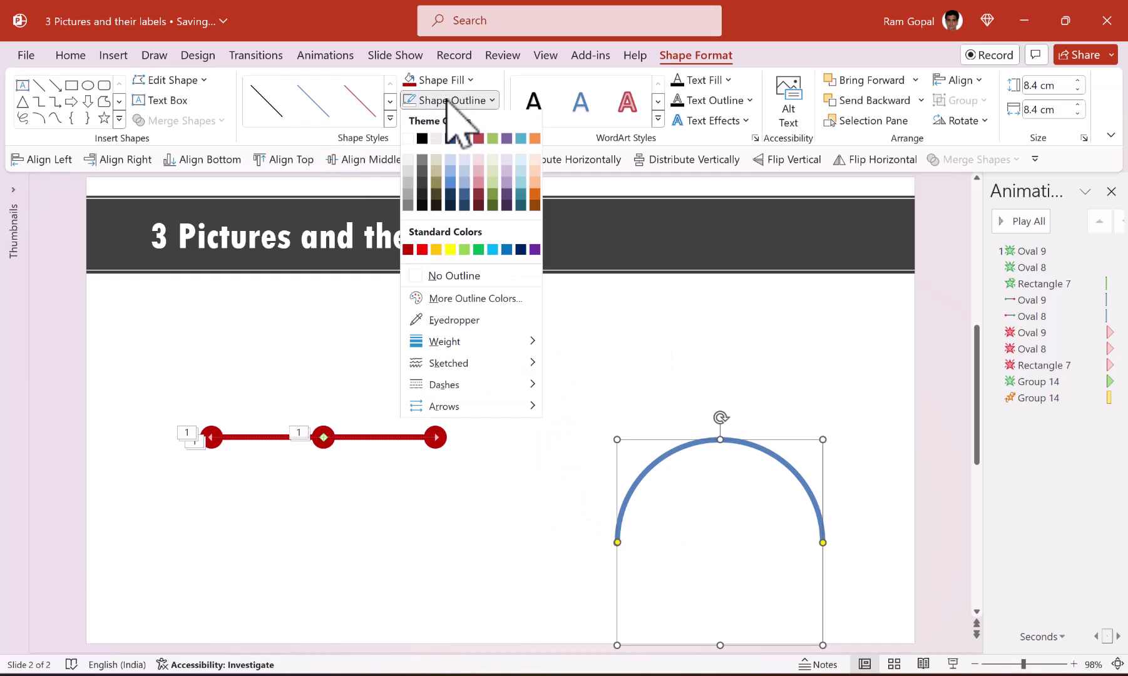
pyautogui.click(408, 250)
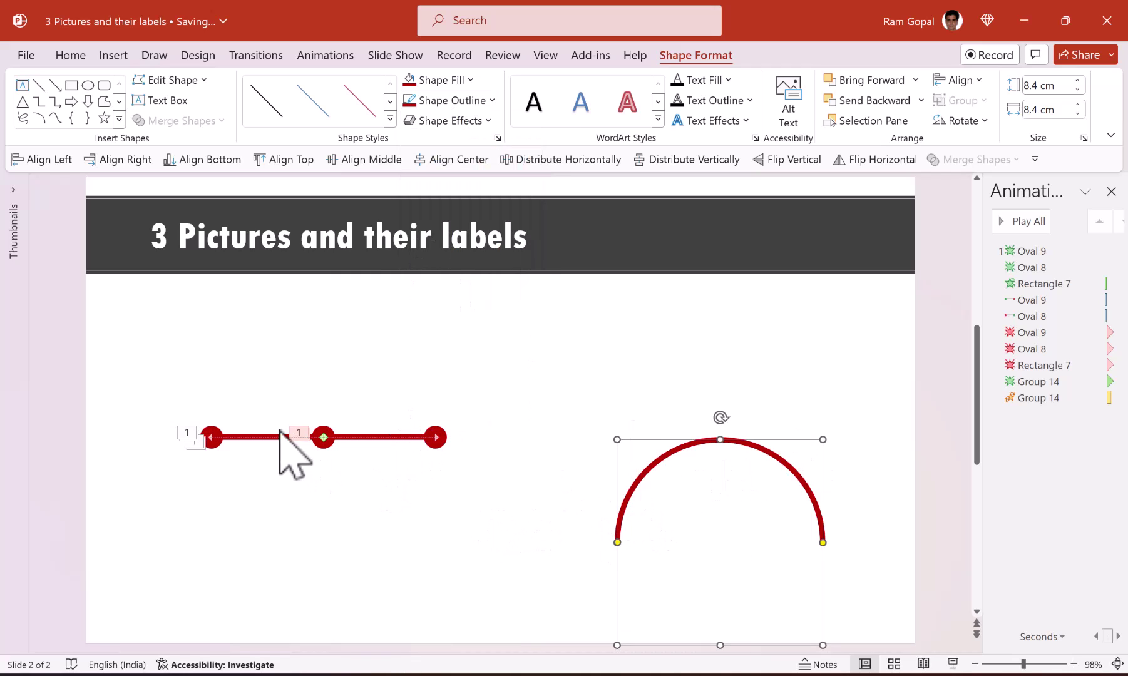
pyautogui.moveTo(700, 443); pyautogui.dragTo(296, 339)
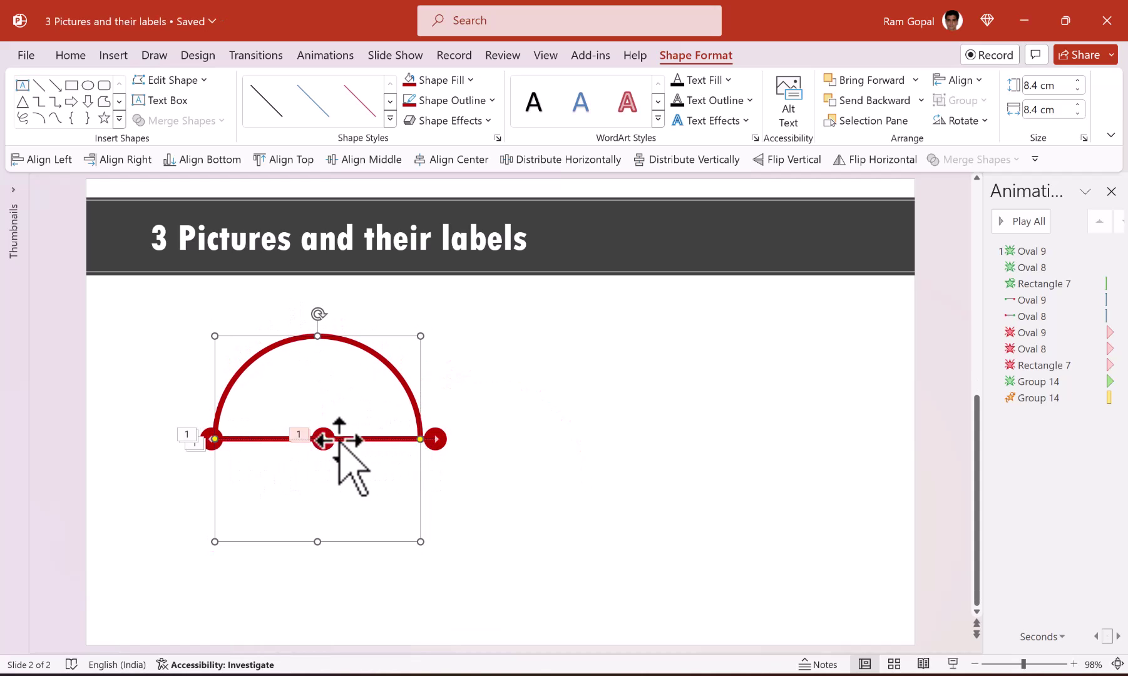
# Step: Resize the arc to 9.48 cm by 9.48 cm, align its ends with the end dots, and duplicate it
pyautogui.click(376, 440)
pyautogui.click(377, 443)
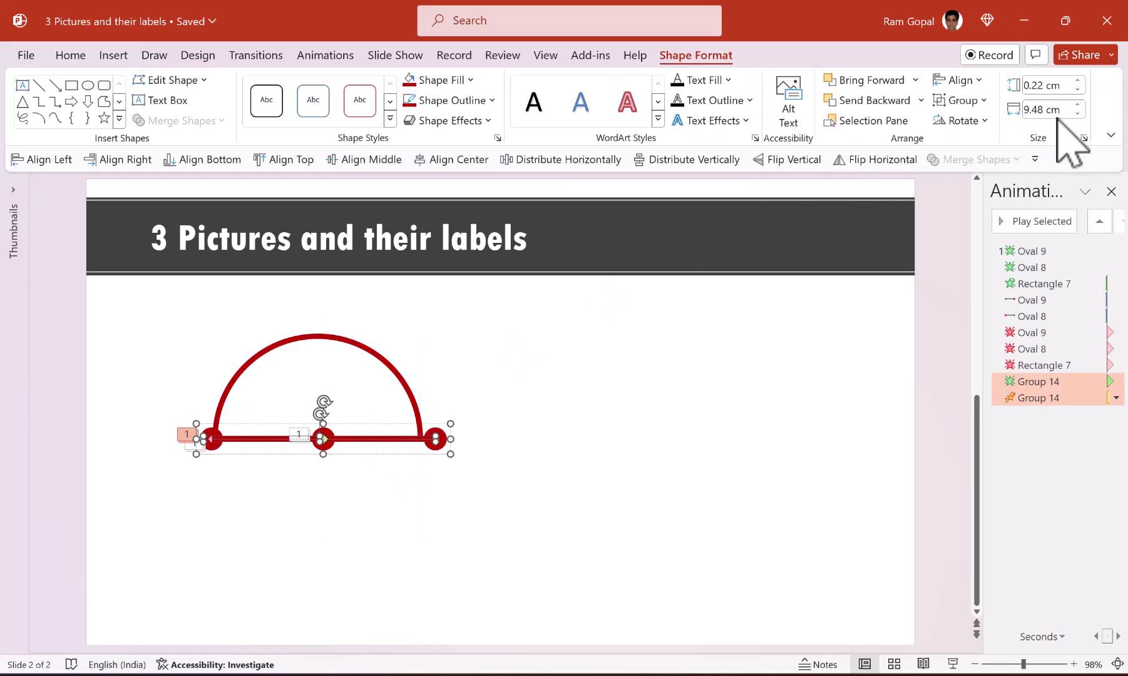
pyautogui.click(665, 367)
pyautogui.press('Tab')
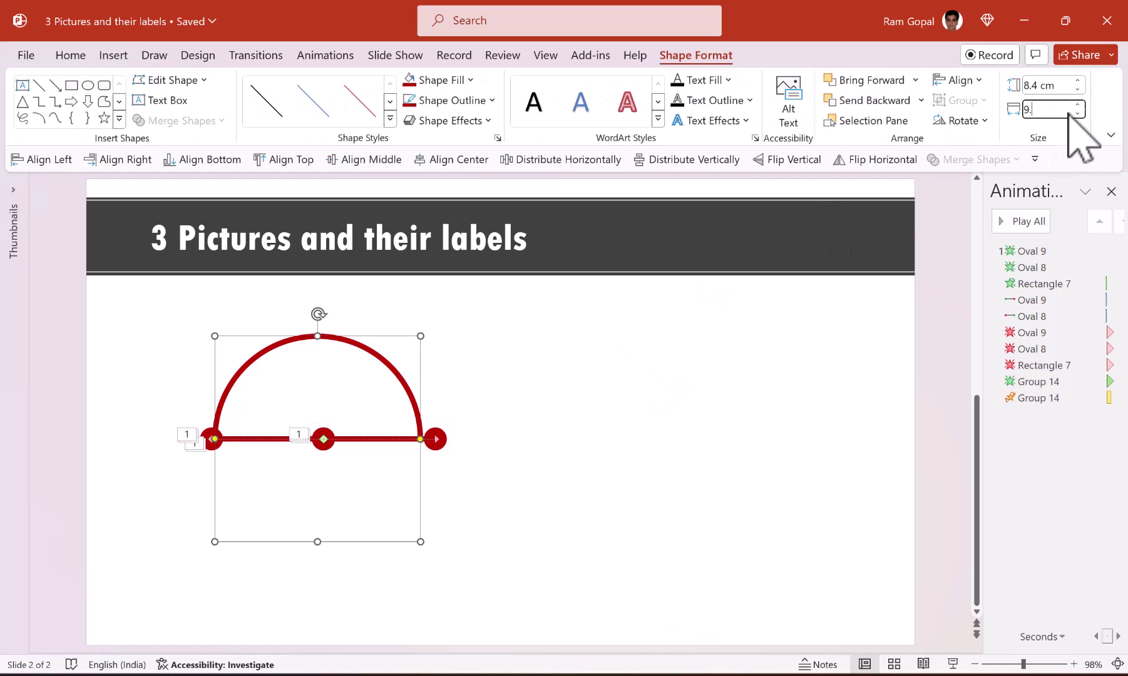
pyautogui.press('Return')
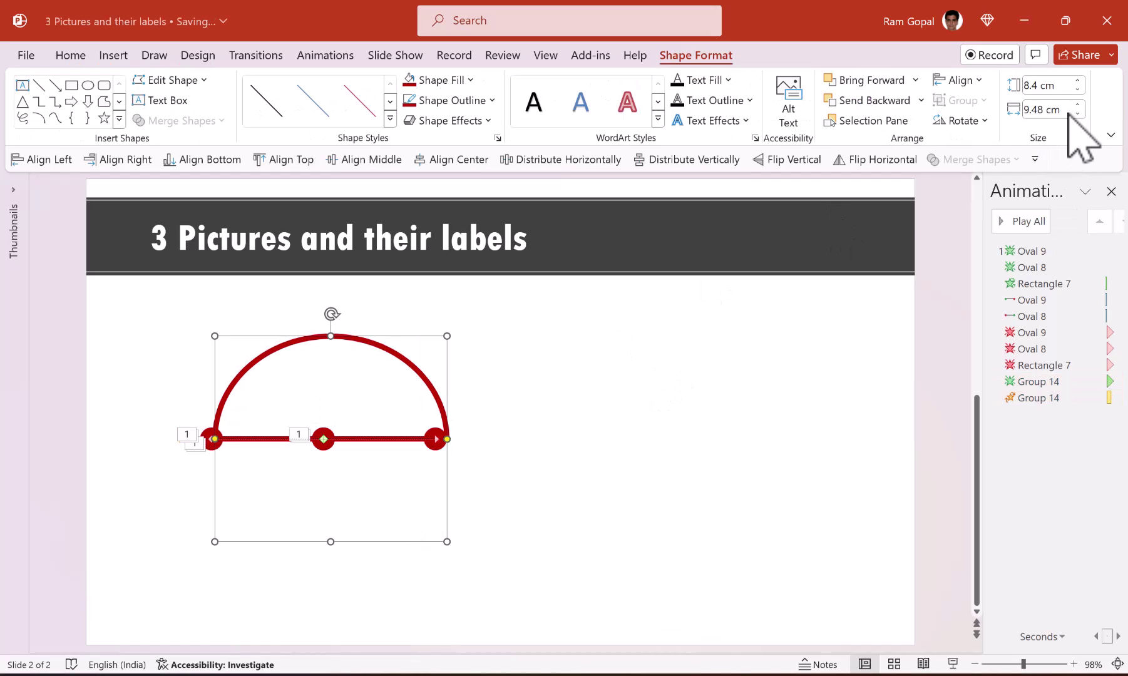
pyautogui.click(1058, 88)
pyautogui.write('9.48')
pyautogui.press('Return')
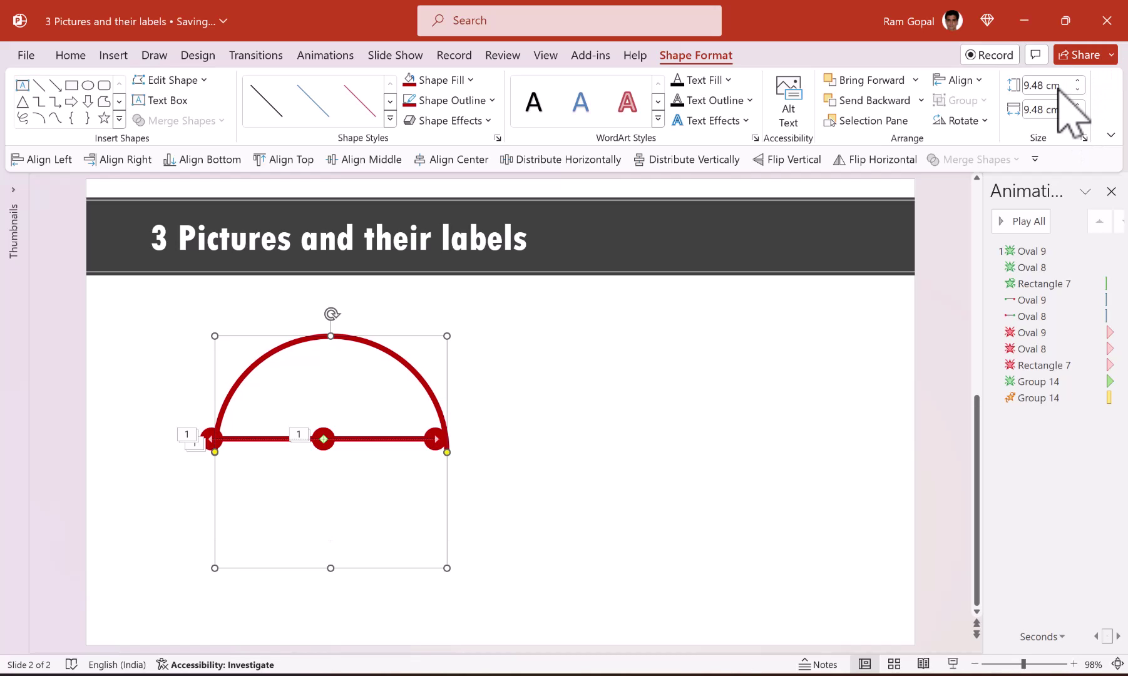
pyautogui.moveTo(371, 341); pyautogui.dragTo(365, 326)
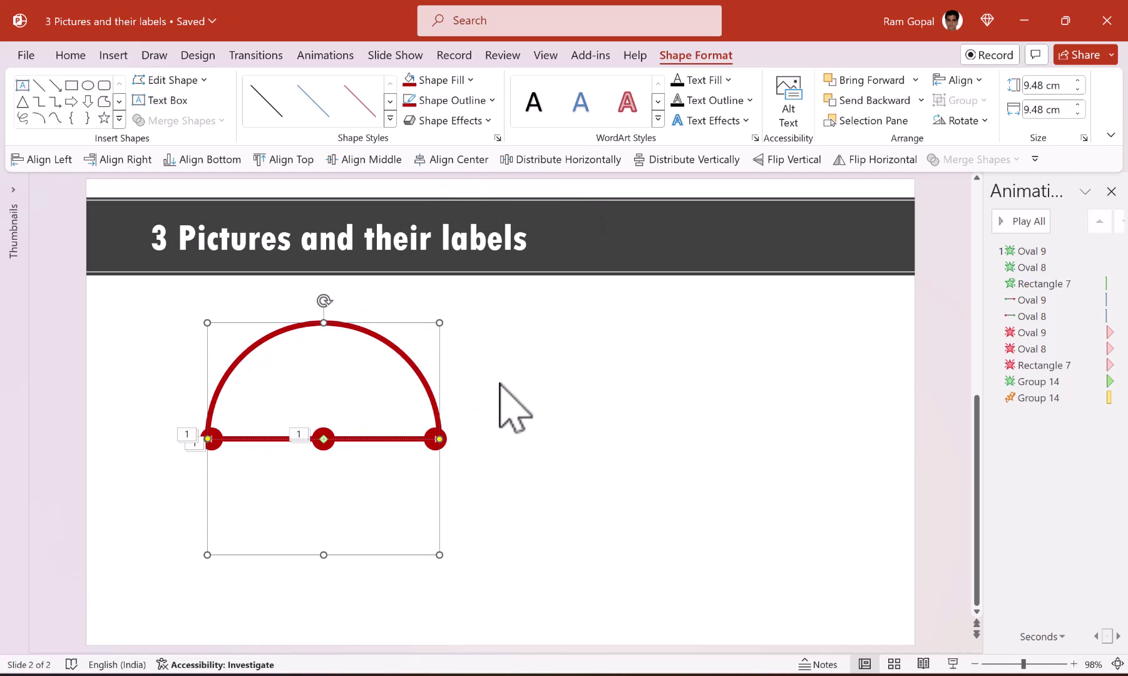
pyautogui.hotkey('ctrl', 'd')
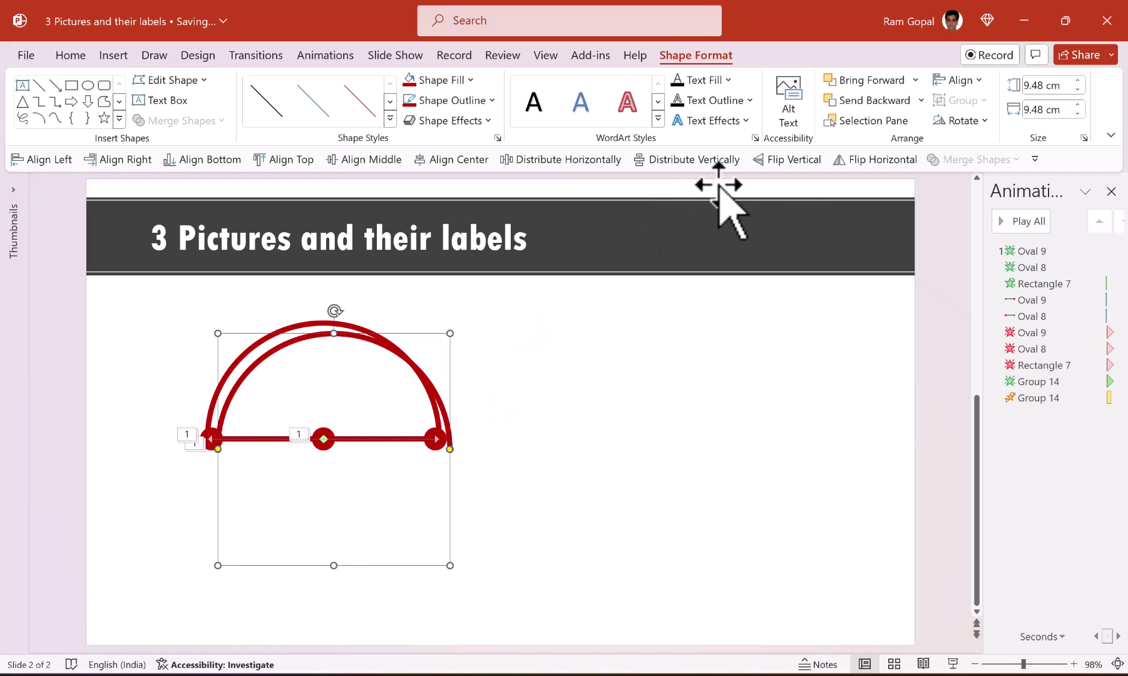
# Step: Flip the copy vertically, move it below the line, and align both arcs middle and center
pyautogui.click(786, 161)
pyautogui.moveTo(433, 490); pyautogui.dragTo(436, 482)
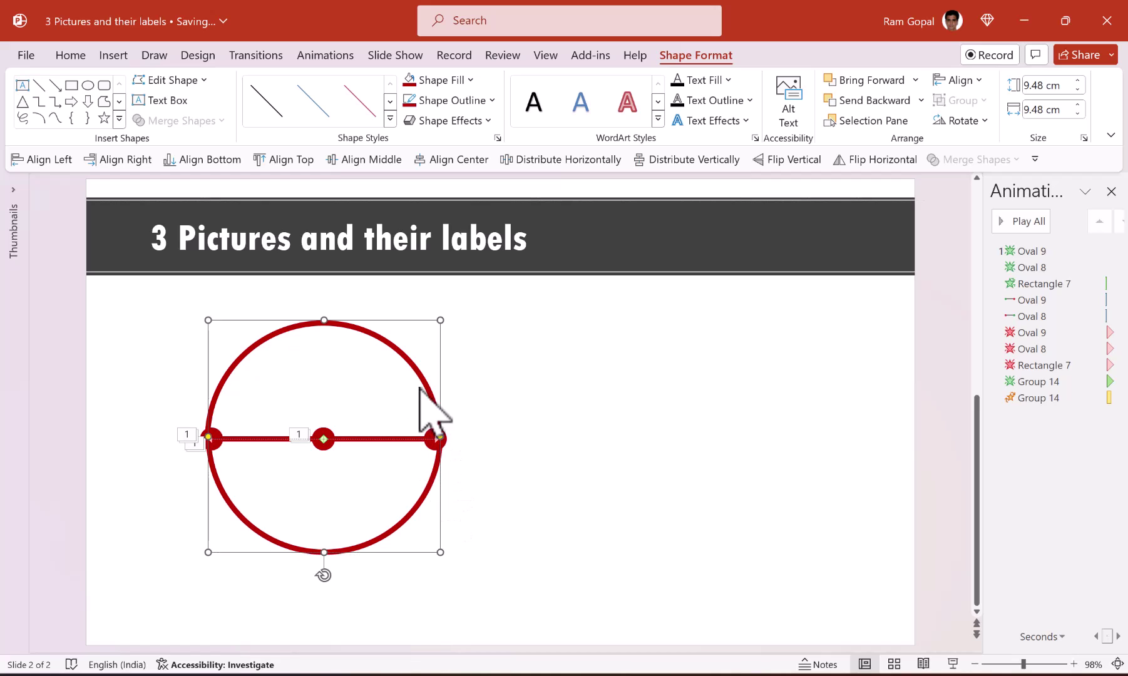
pyautogui.keyDown('shift'); pyautogui.click(405, 362); pyautogui.keyUp('shift')
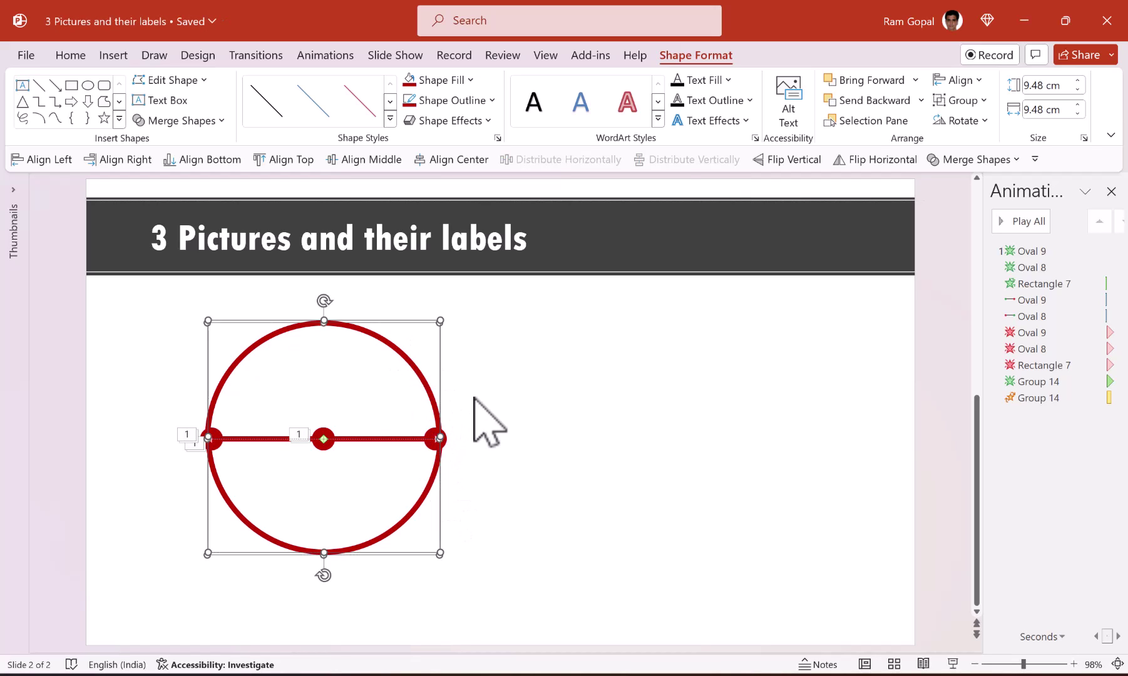
pyautogui.click(358, 161)
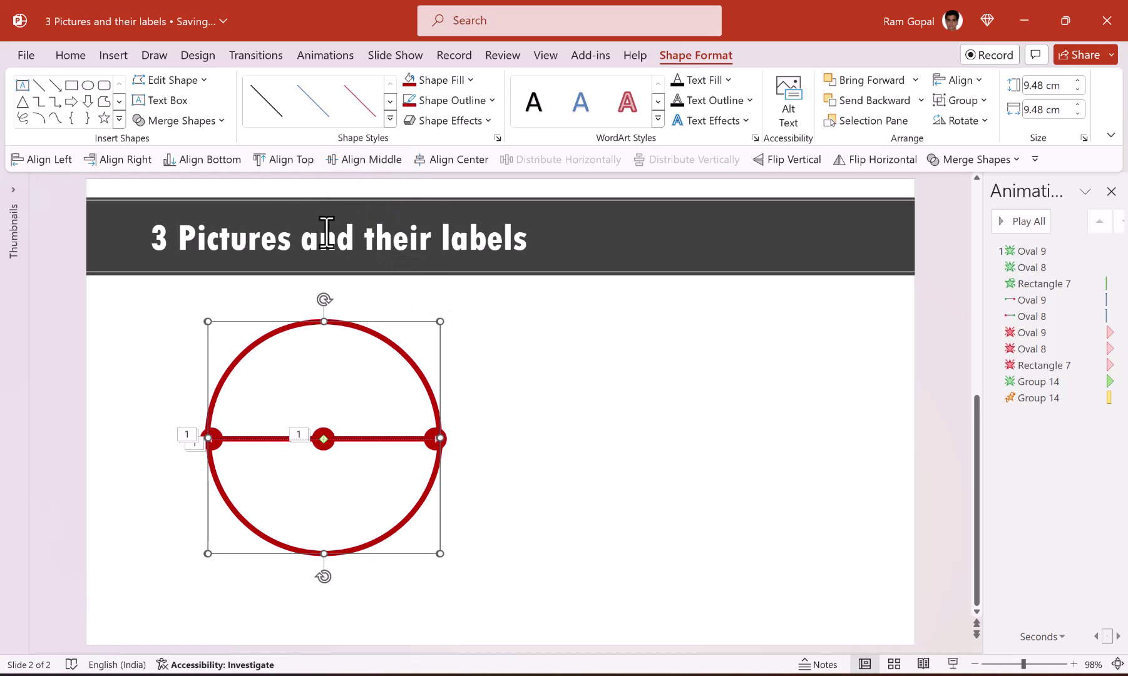
pyautogui.click(442, 160)
# Step: Give the upper arc a Wipe entrance from the left
pyautogui.click(258, 366)
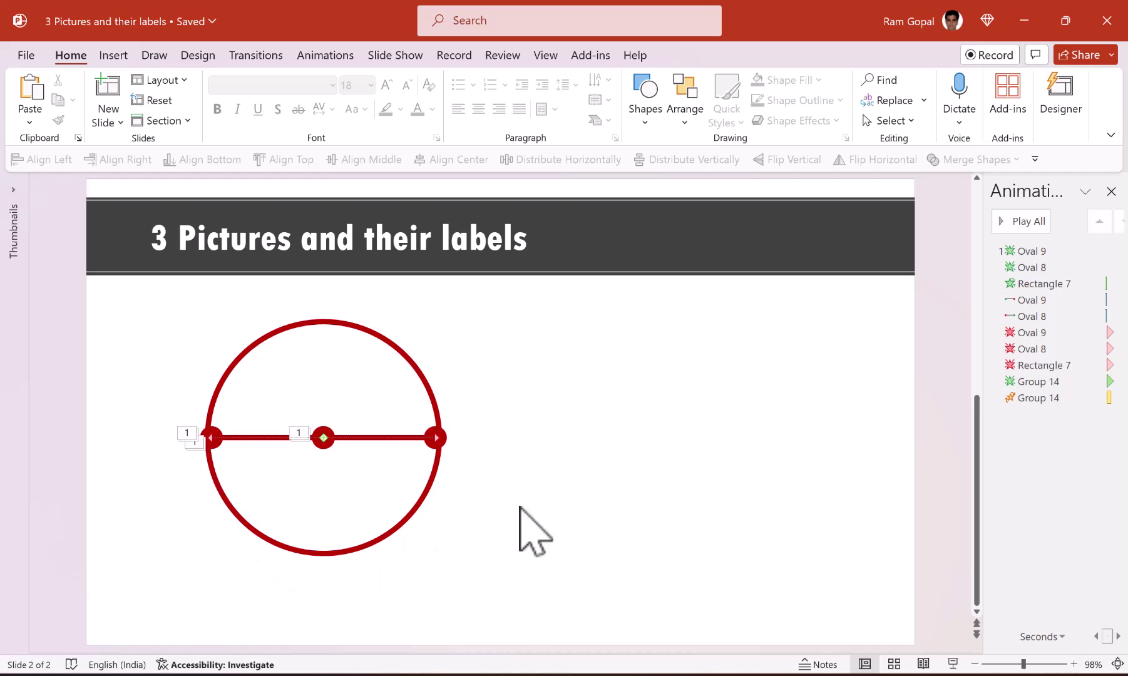
pyautogui.click(292, 326)
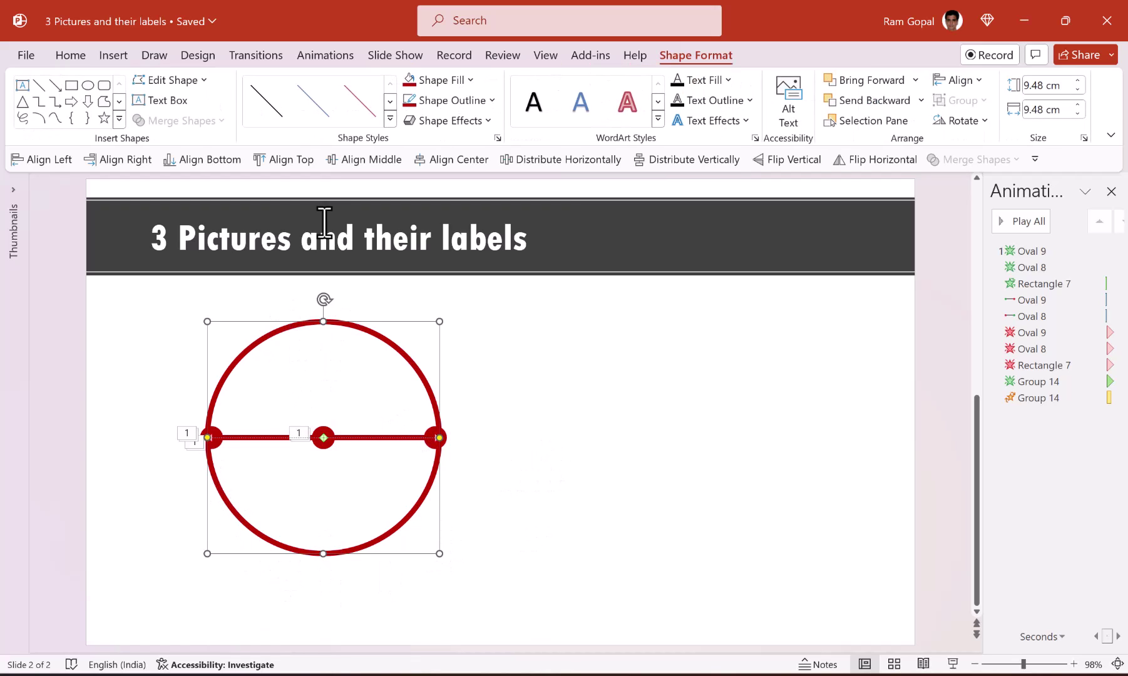
pyautogui.click(323, 56)
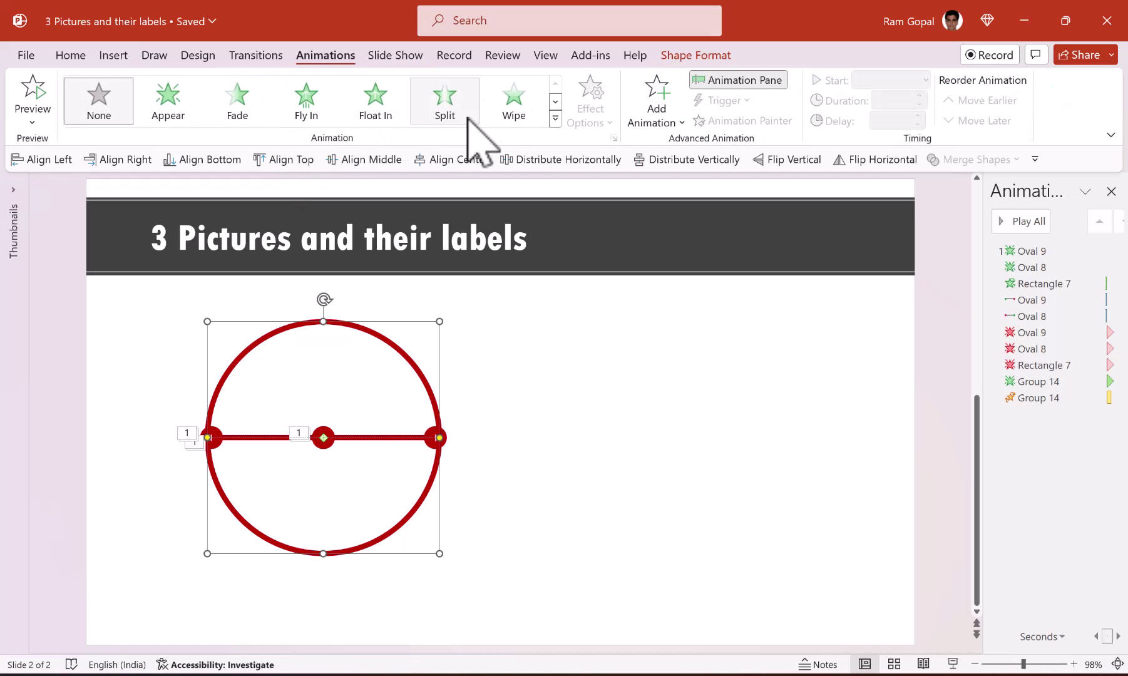
pyautogui.click(510, 105)
pyautogui.click(588, 112)
pyautogui.click(651, 210)
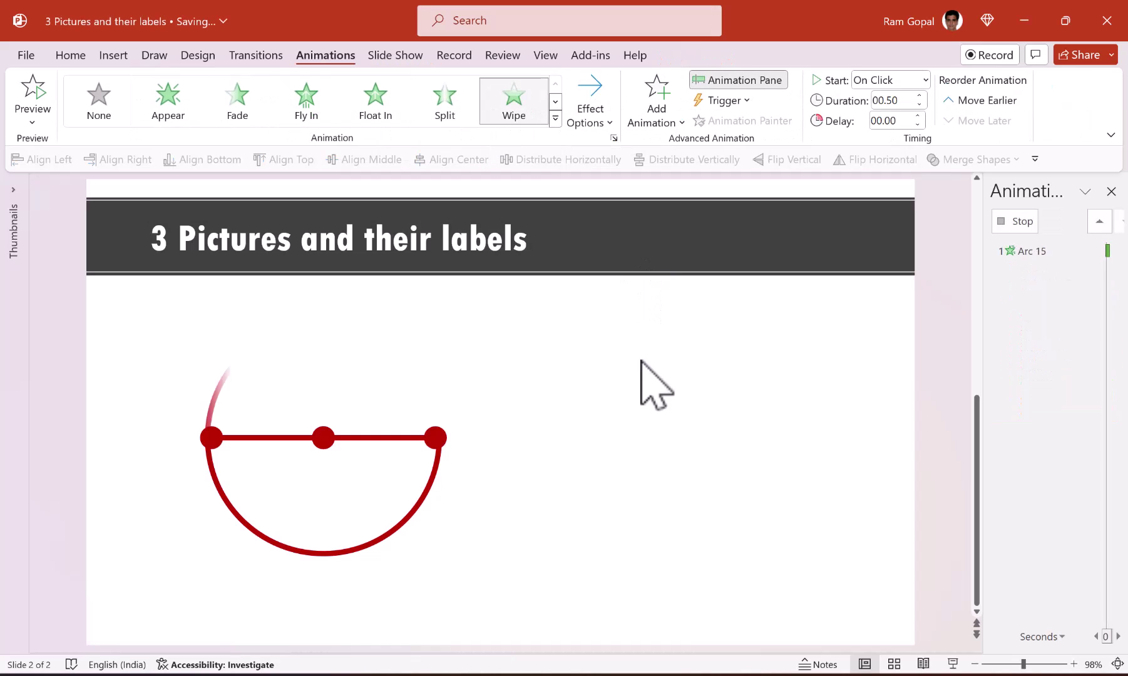
# Step: Give the lower arc a Wipe entrance from the right, starting With Previous
pyautogui.click(423, 501)
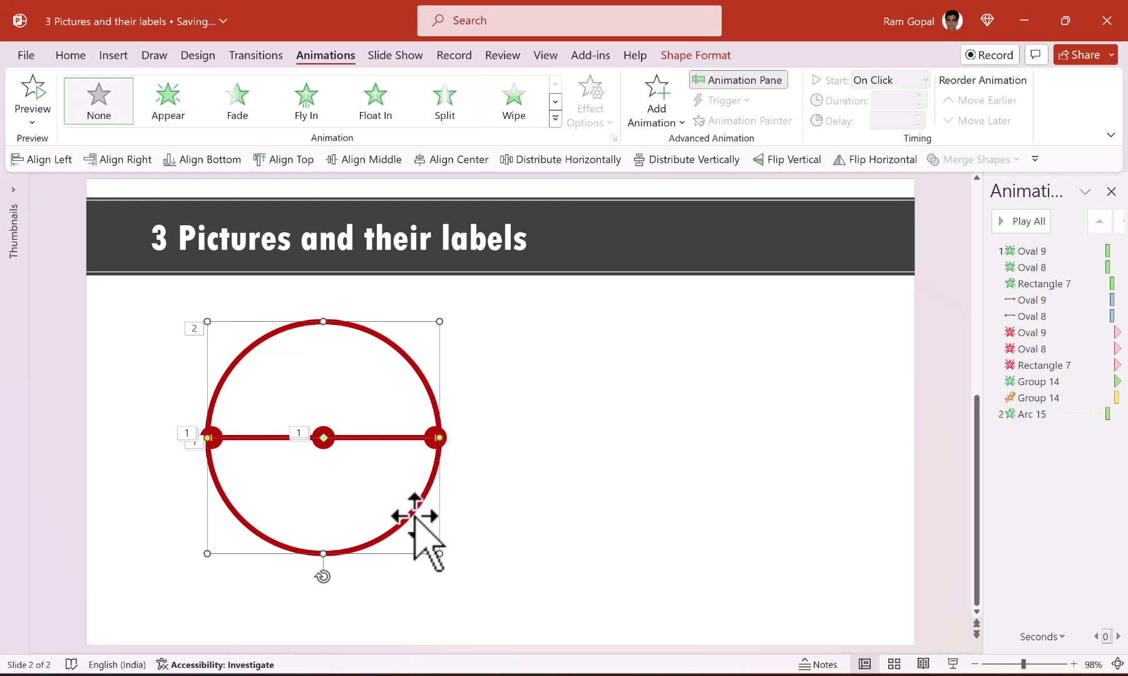
pyautogui.click(512, 103)
pyautogui.click(591, 109)
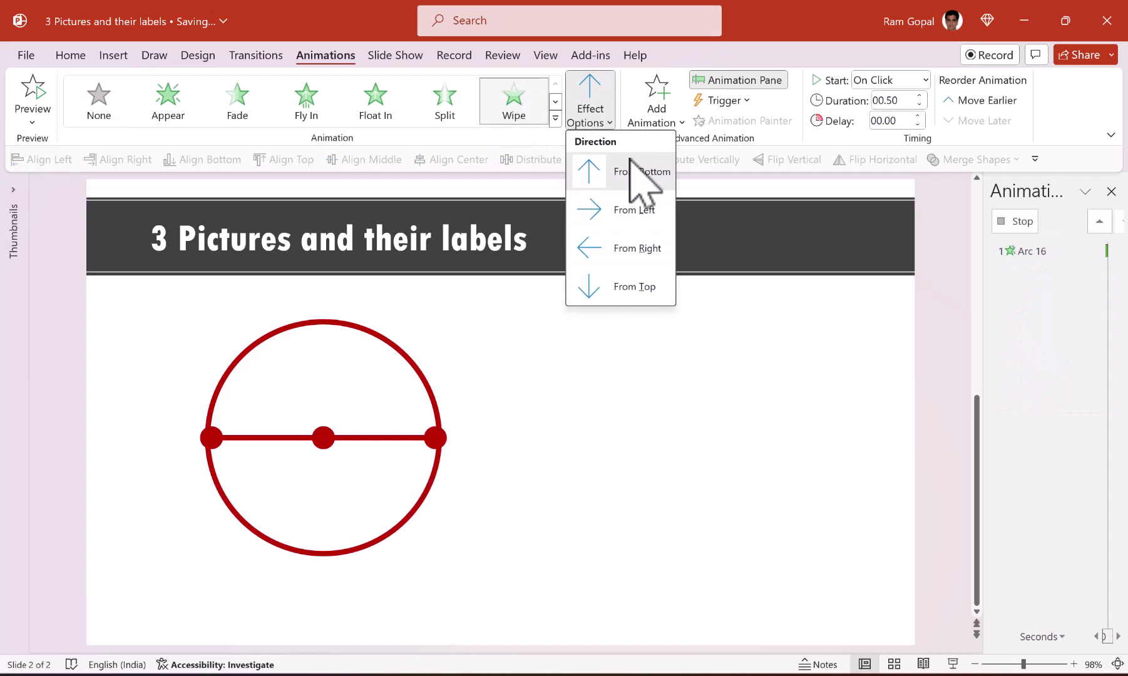
pyautogui.click(645, 257)
pyautogui.click(889, 80)
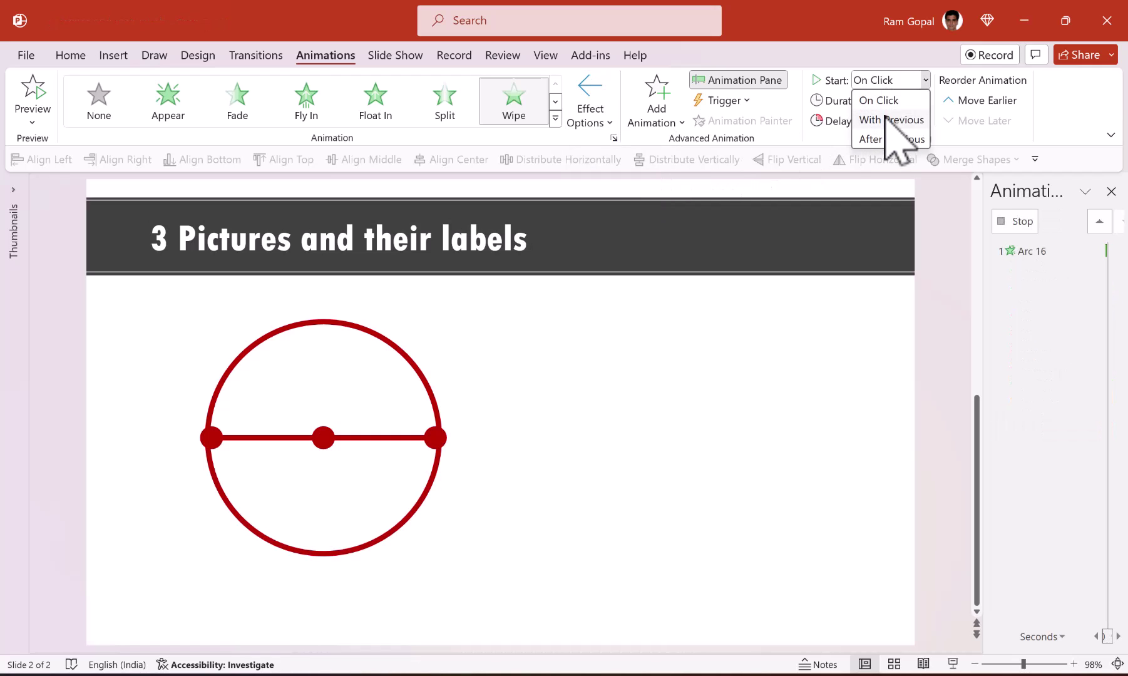
pyautogui.click(883, 104)
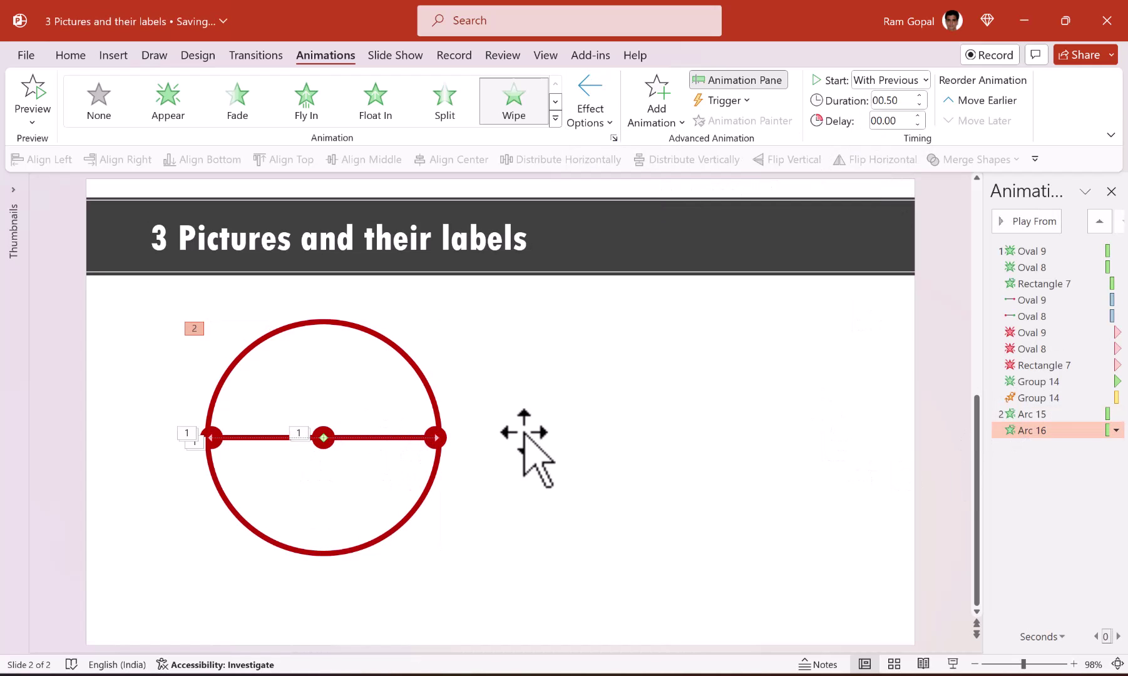
pyautogui.click(1039, 414)
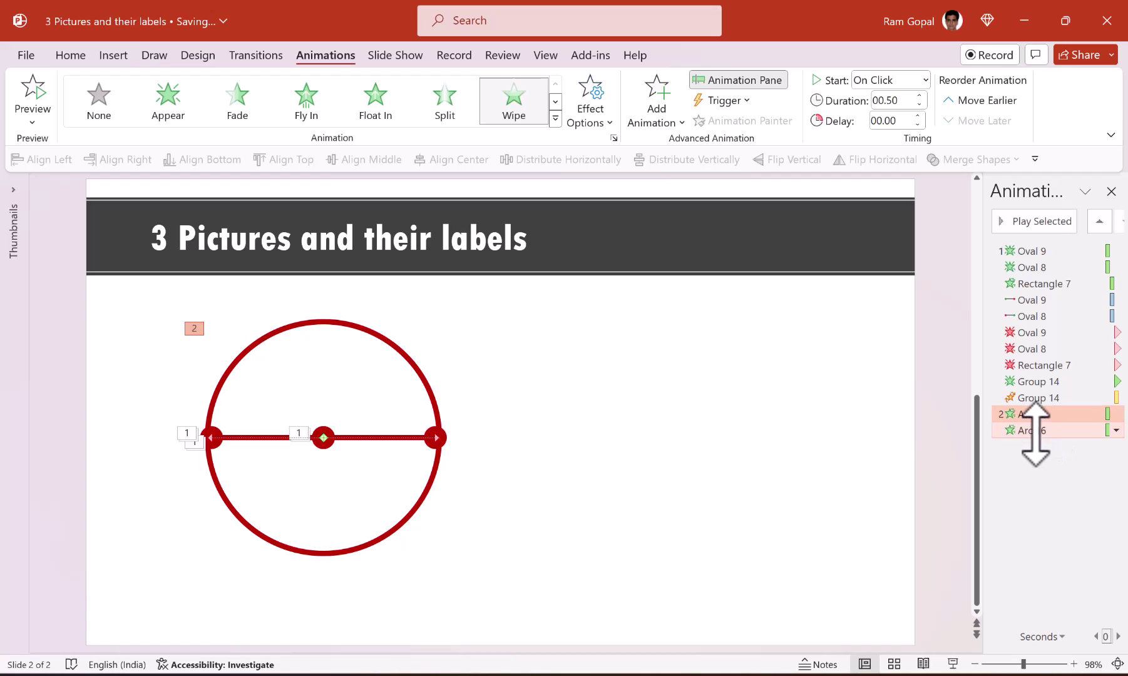
pyautogui.keyDown('shift'); pyautogui.click(1036, 430); pyautogui.keyUp('shift')
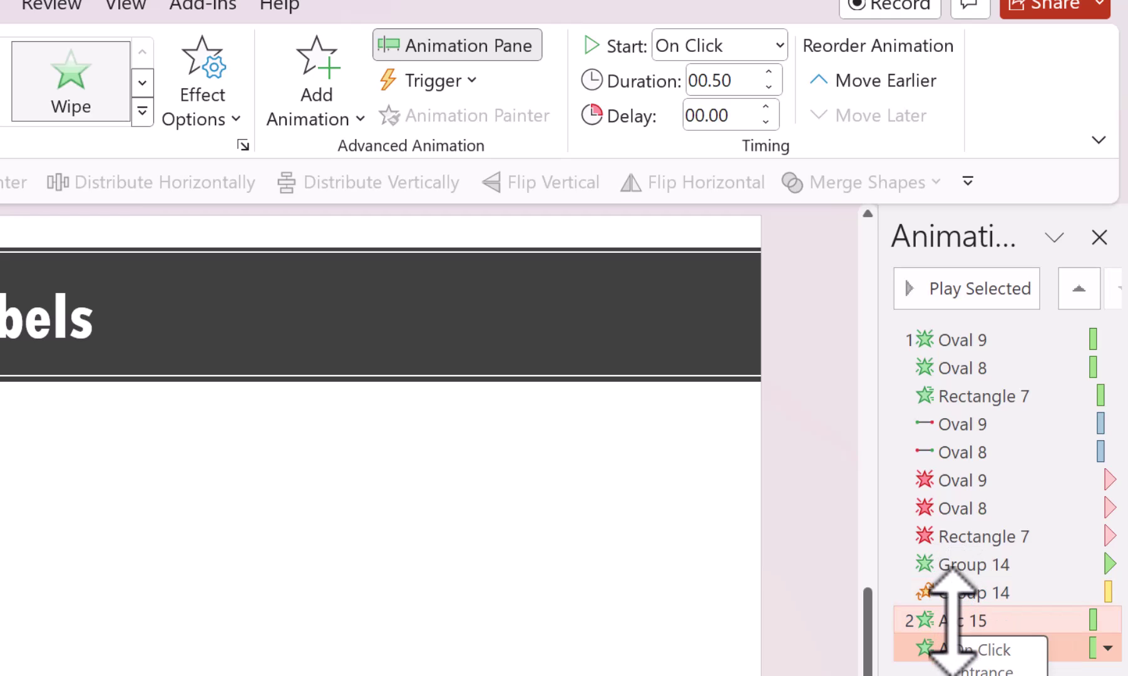
# Step: Set Arc 16 to start With Previous, preview the slide show, then exit it
pyautogui.click(729, 54)
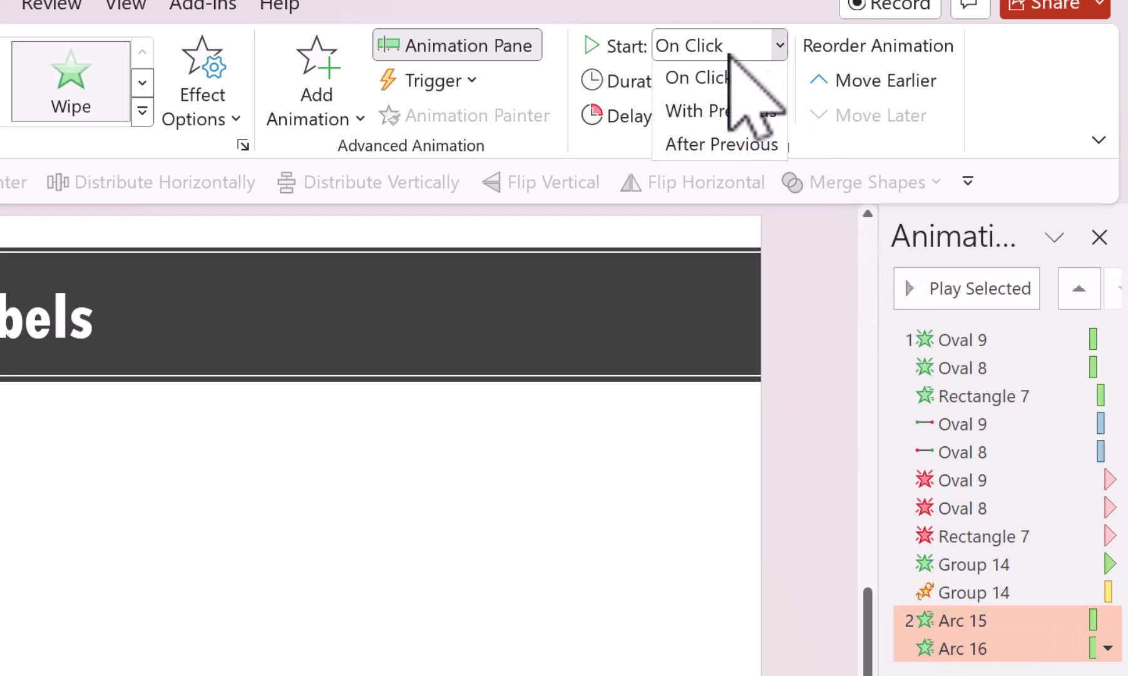
pyautogui.click(719, 114)
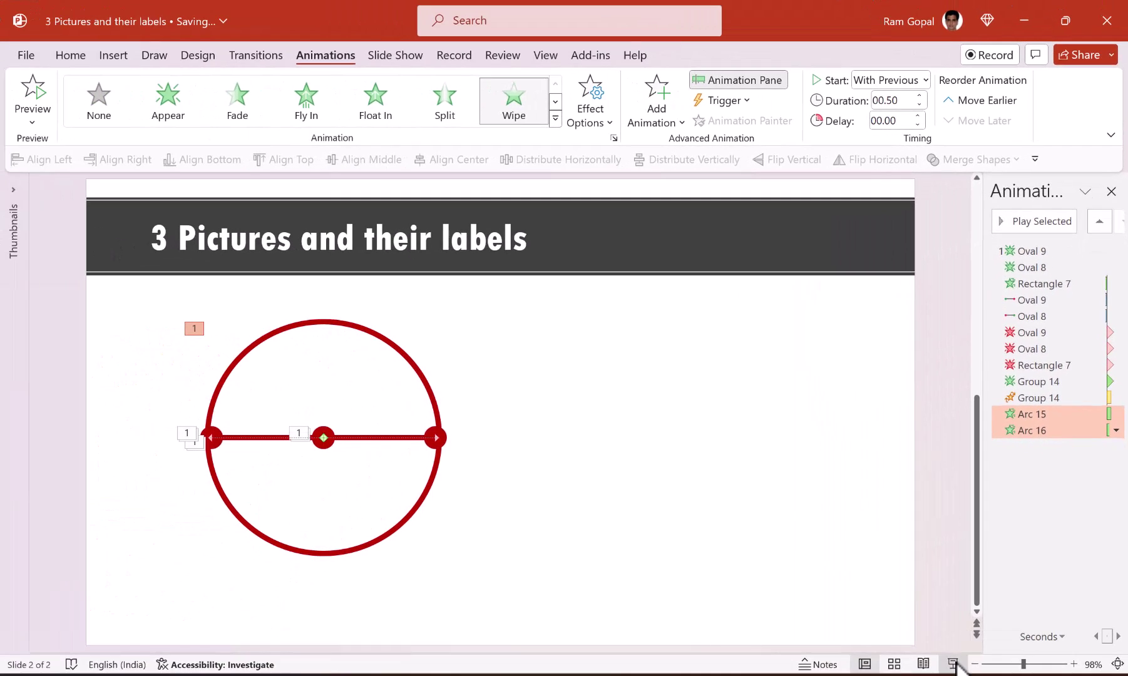
pyautogui.click(953, 662)
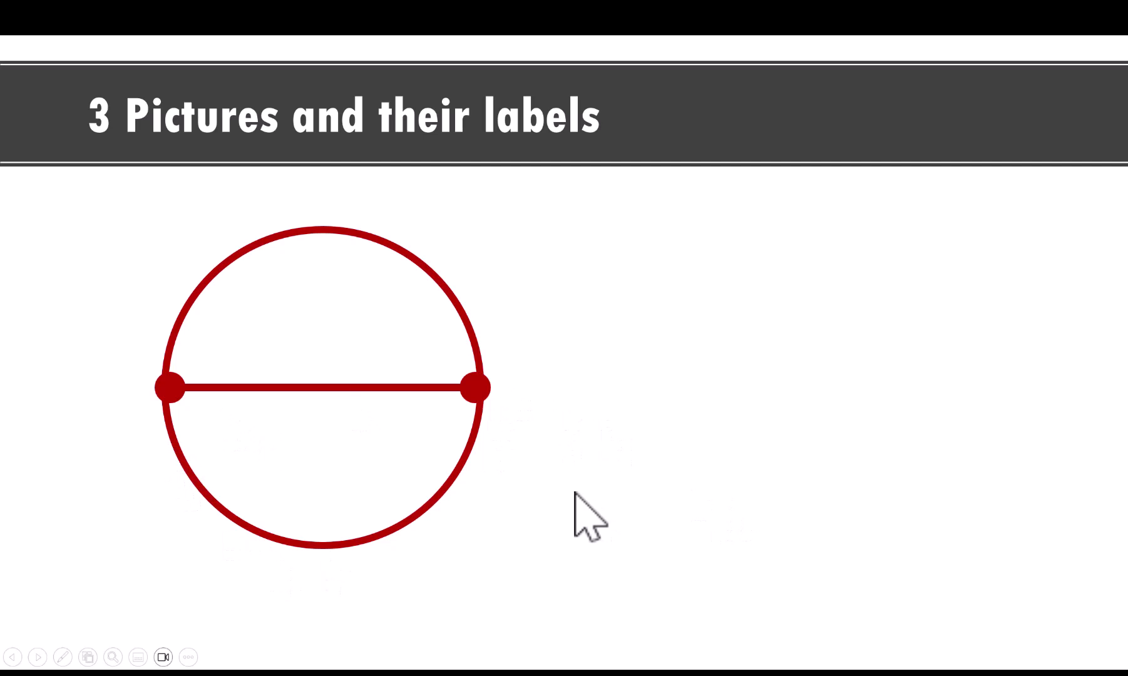
pyautogui.press('Escape')
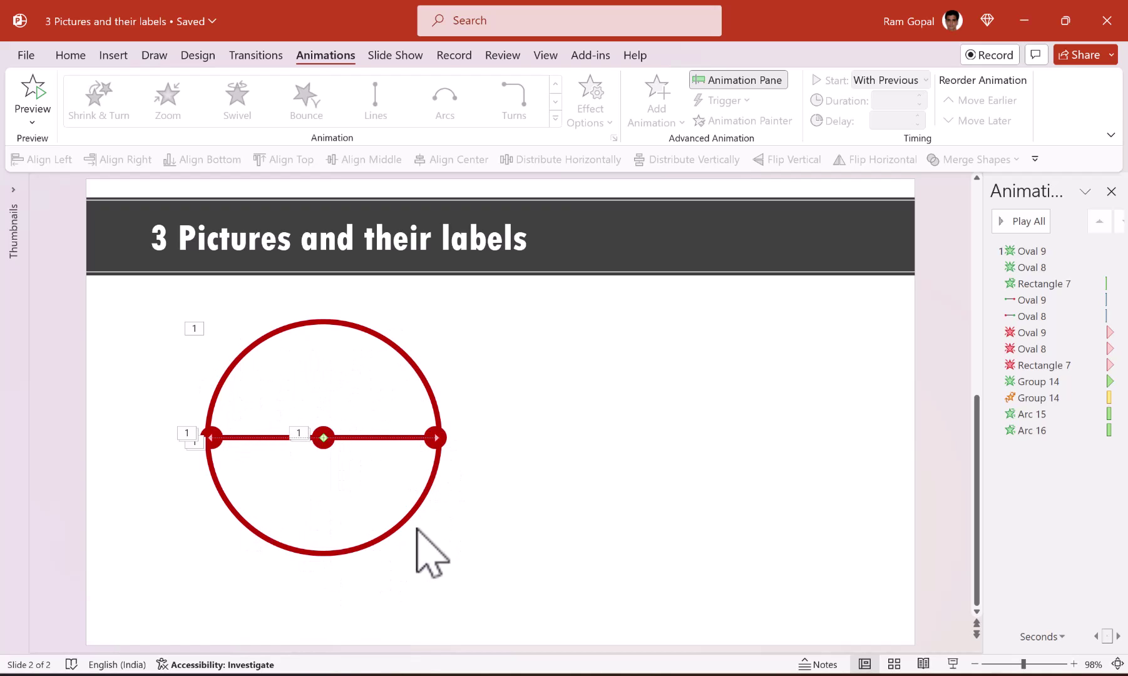
# Step: Add a Split exit effect to Group 14, the line with two end dots
pyautogui.click(431, 445)
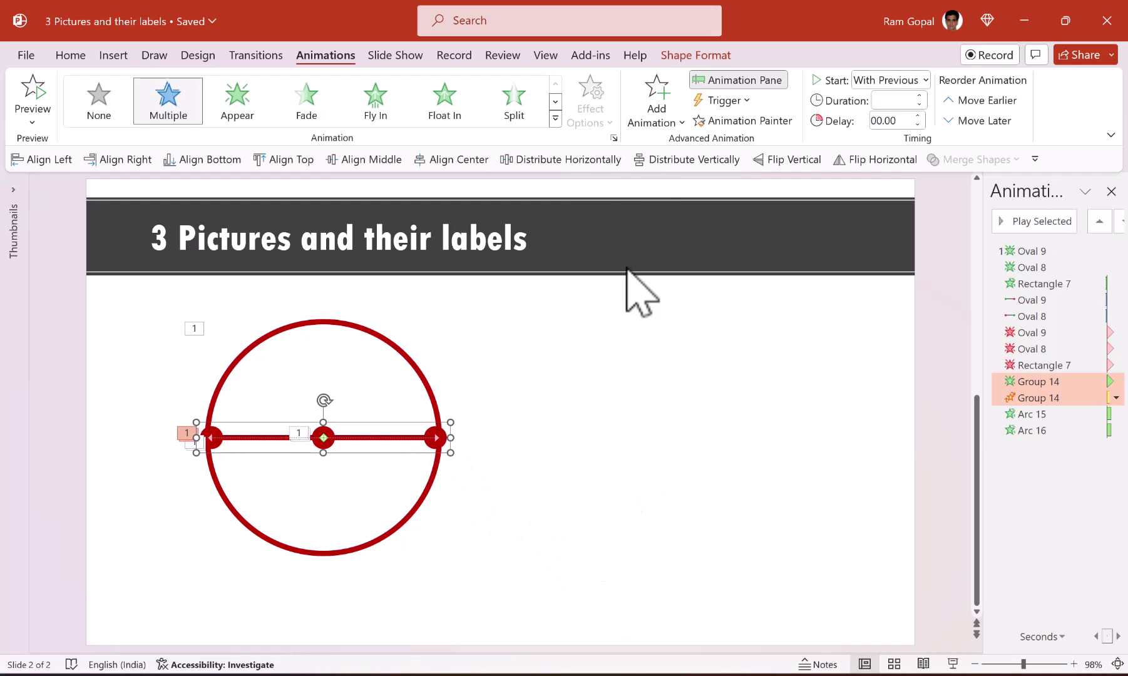
pyautogui.click(667, 109)
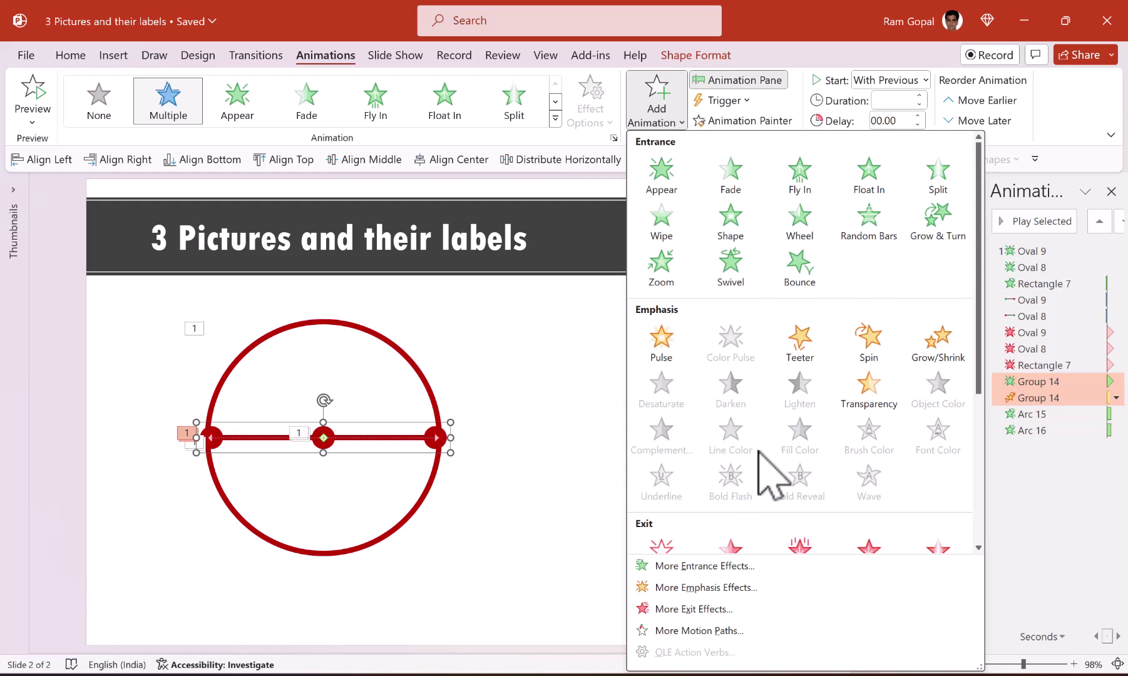
pyautogui.scroll(-3, 776, 473)
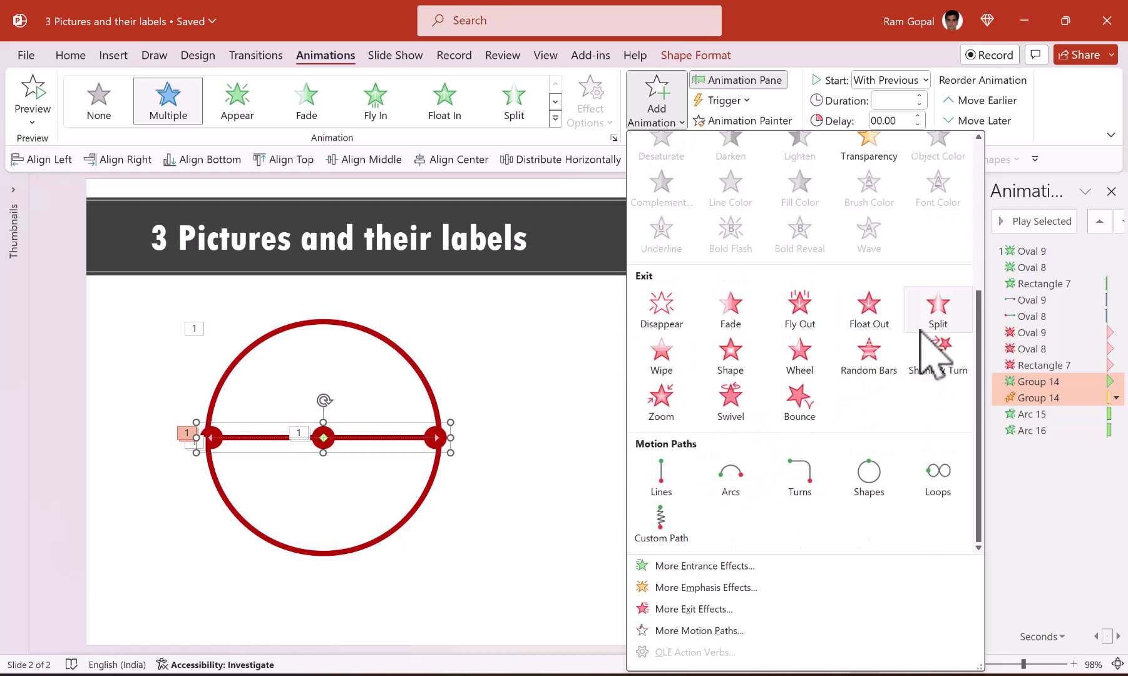
pyautogui.click(937, 313)
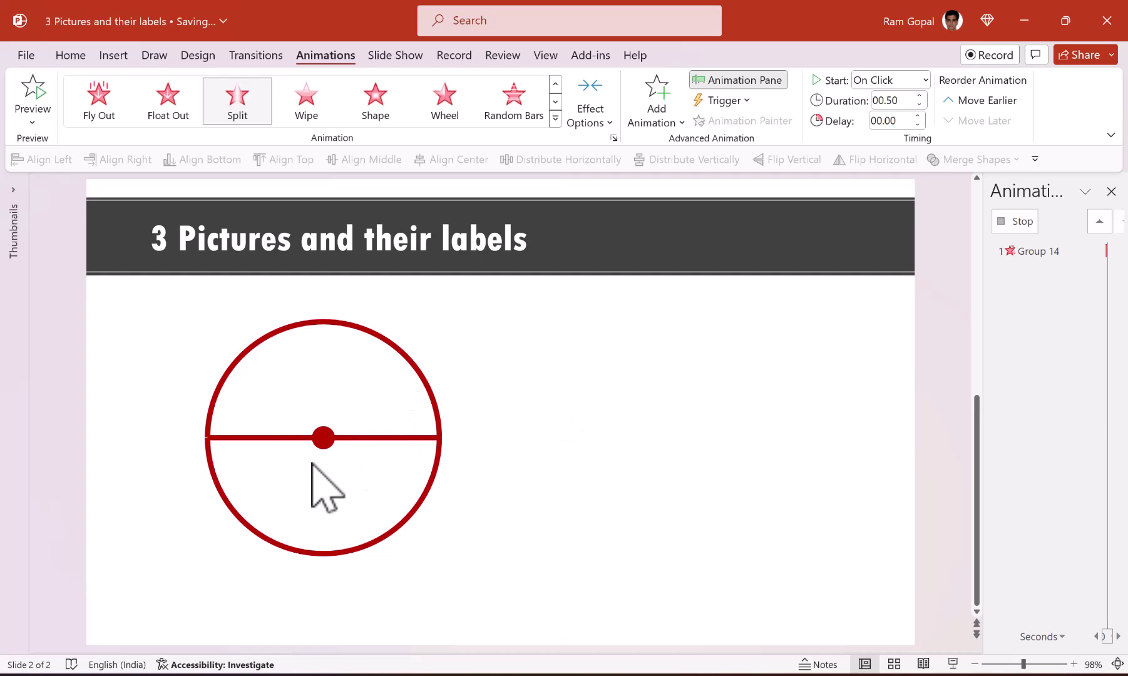
# Step: Make the Split exit start After Previous, then preview the slideshow
pyautogui.click(896, 80)
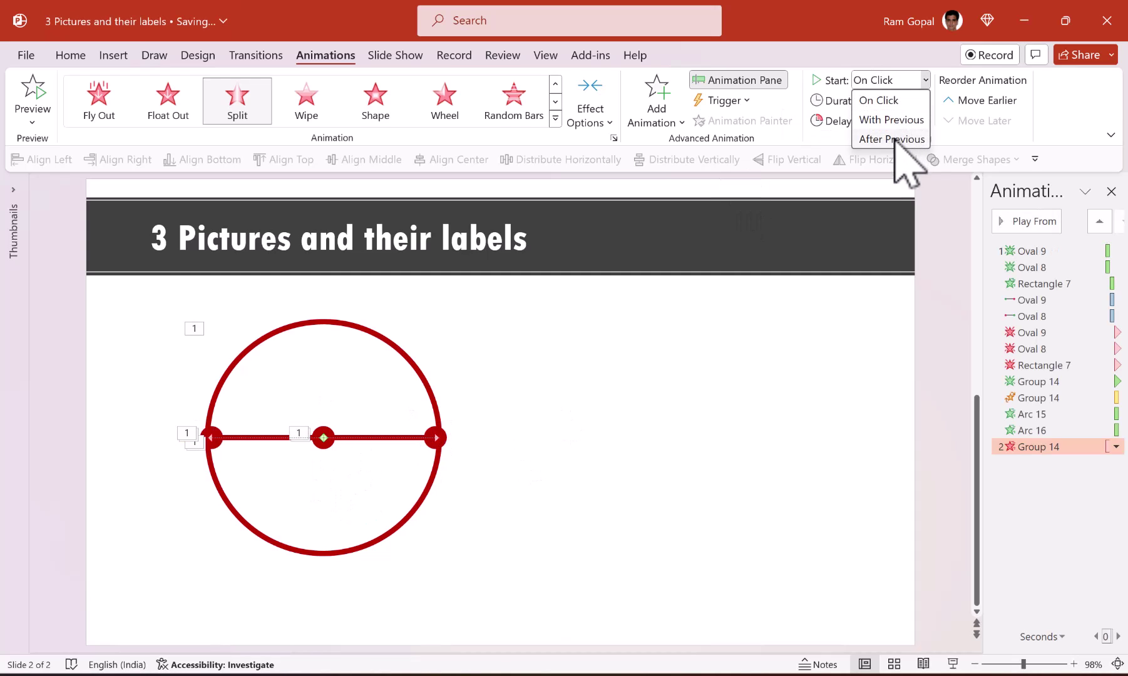
pyautogui.click(896, 139)
pyautogui.click(830, 592)
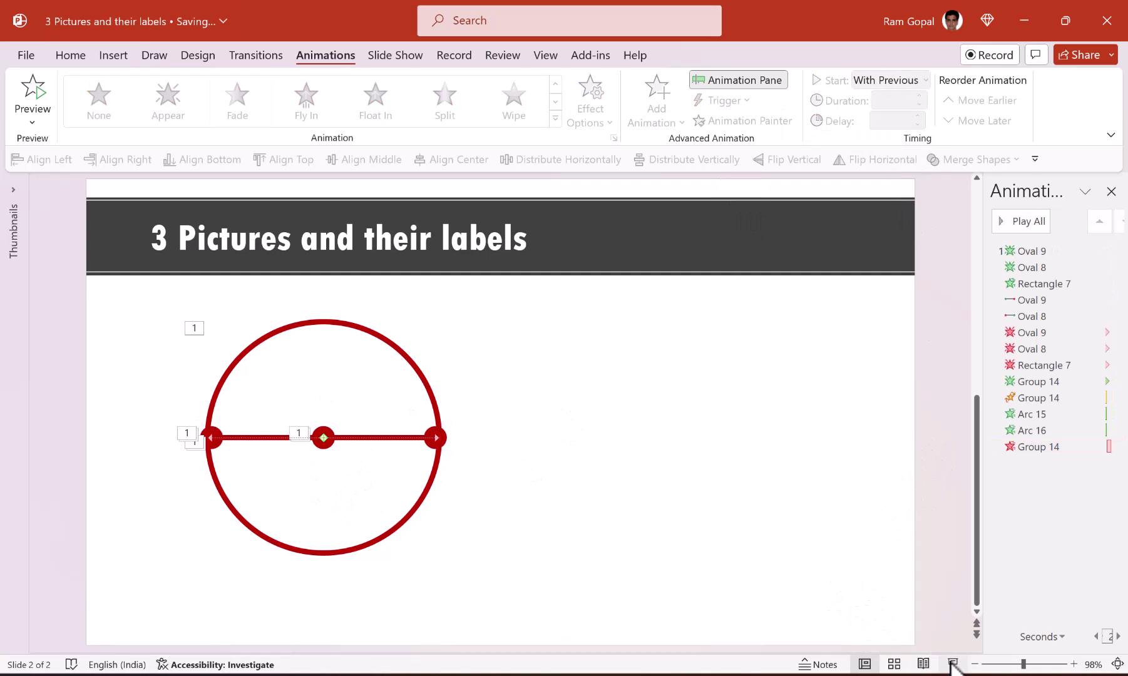
pyautogui.click(953, 663)
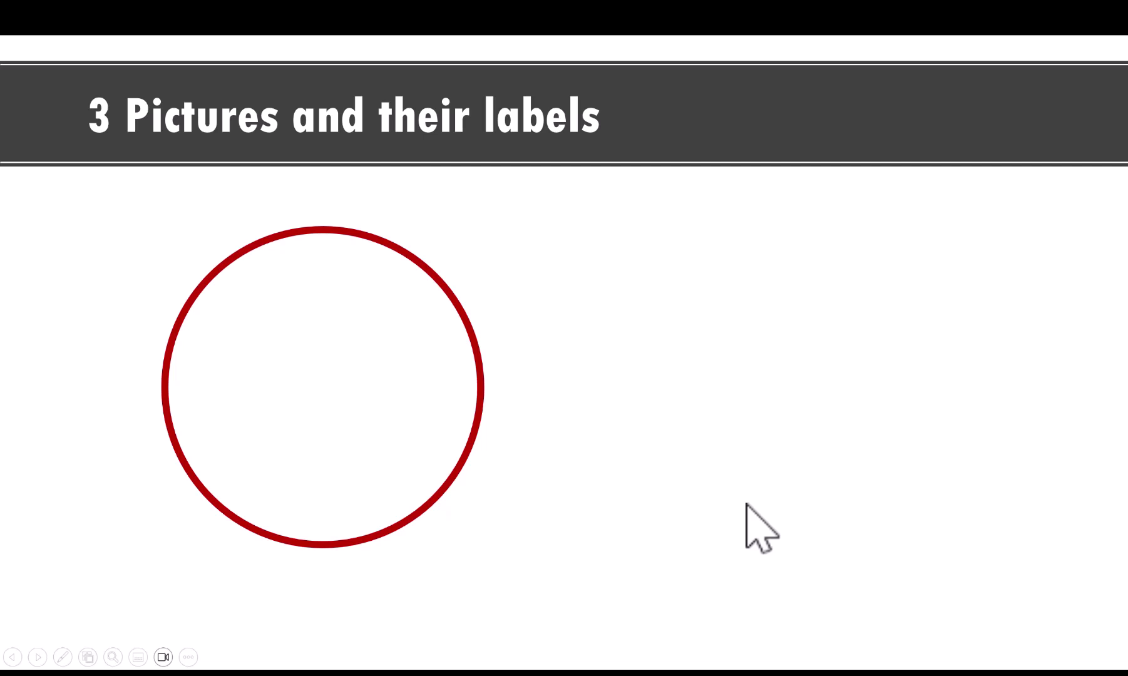
pyautogui.press('Escape')
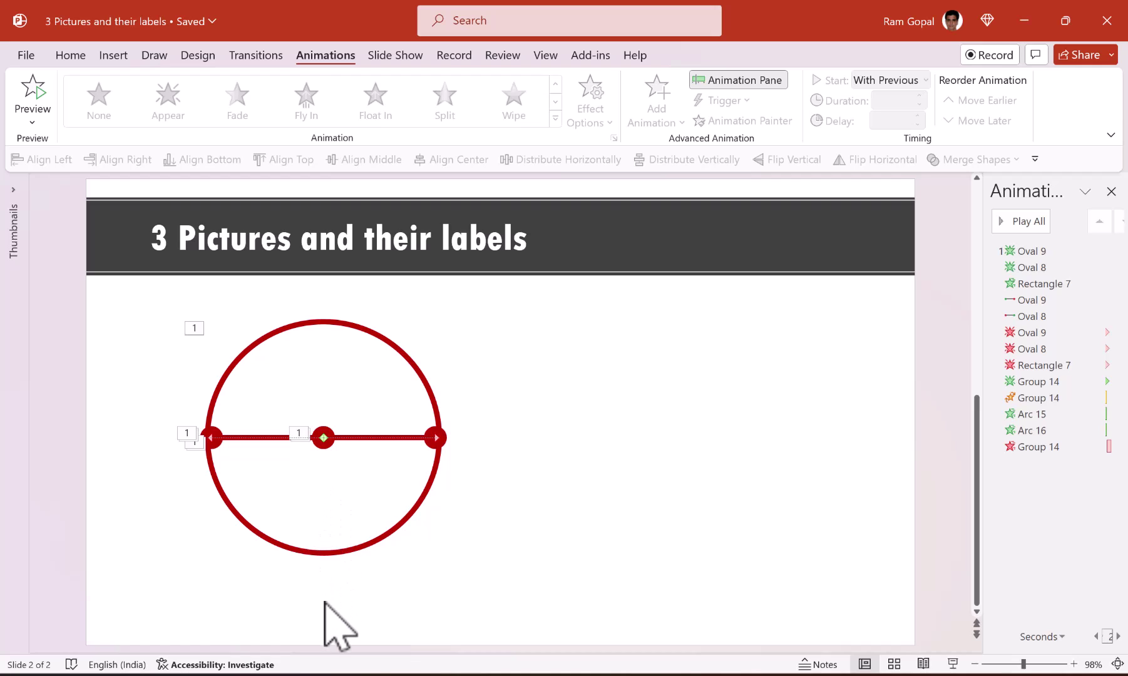
# Step: Copy the first round photo from slide 1 and paste it centred inside slide 2's red circle
pyautogui.scroll(2, 581, 410)
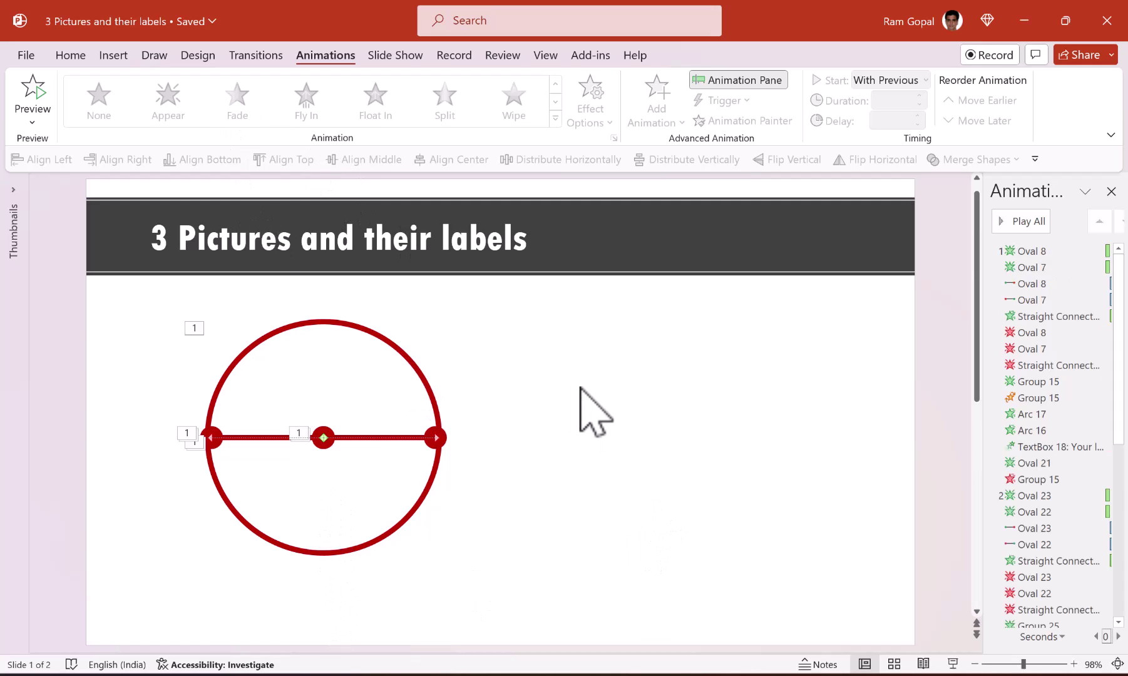
pyautogui.click(266, 385)
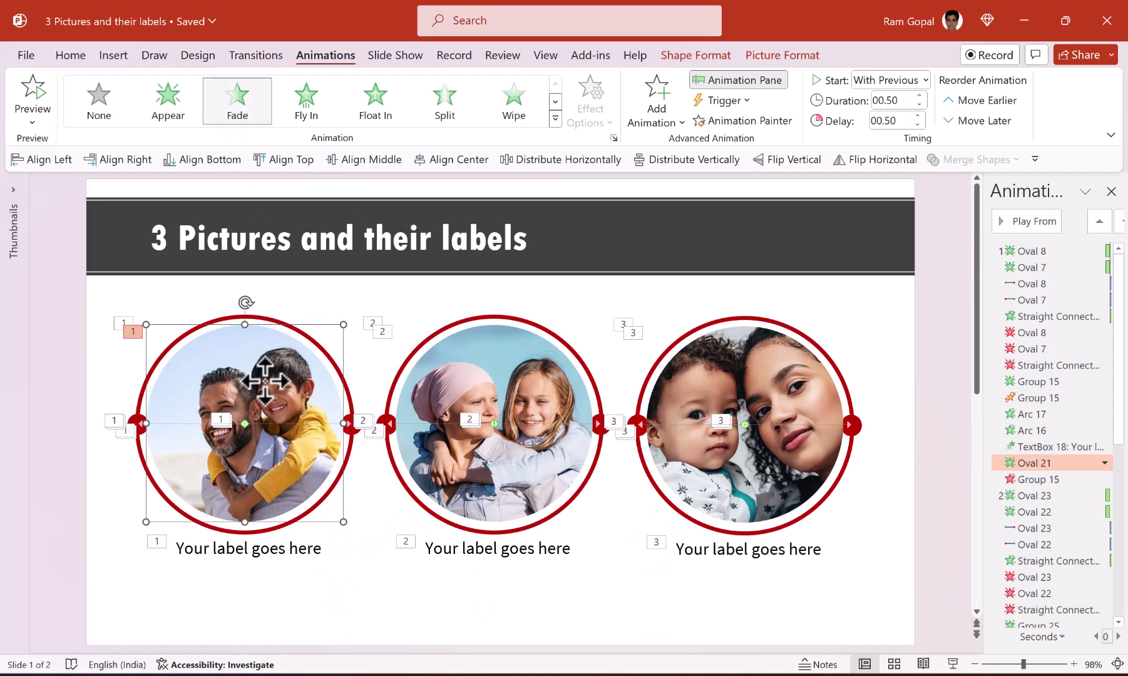
pyautogui.scroll(-2, 513, 417)
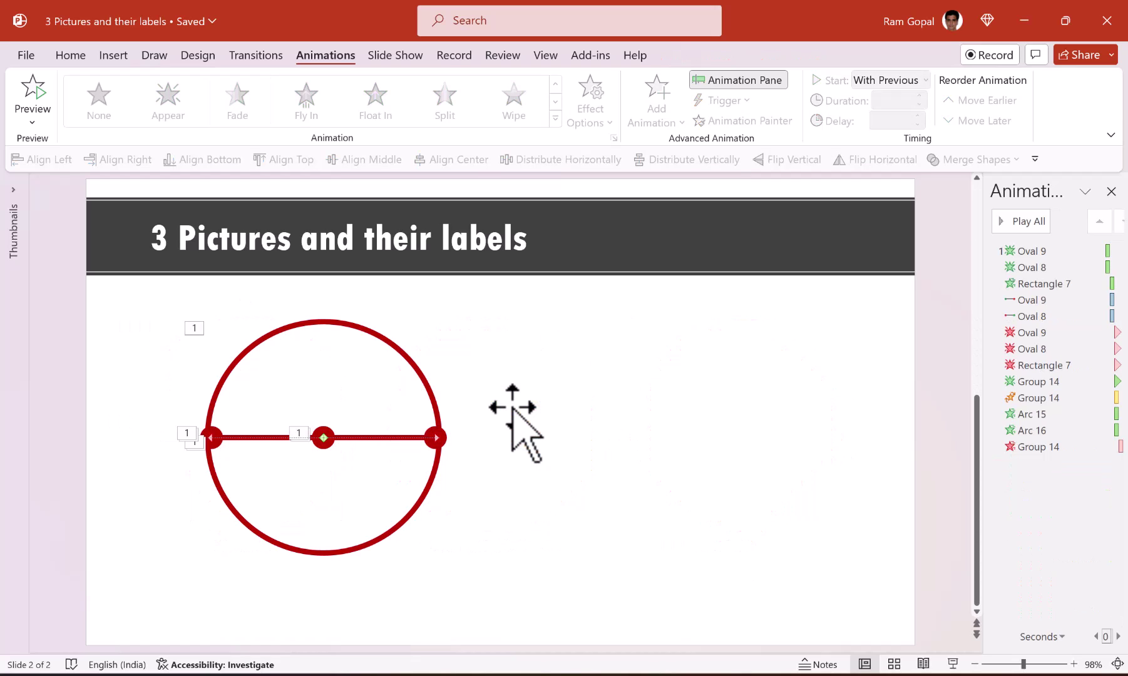
pyautogui.hotkey('ctrl', 'v')
pyautogui.moveTo(297, 433); pyautogui.dragTo(356, 415)
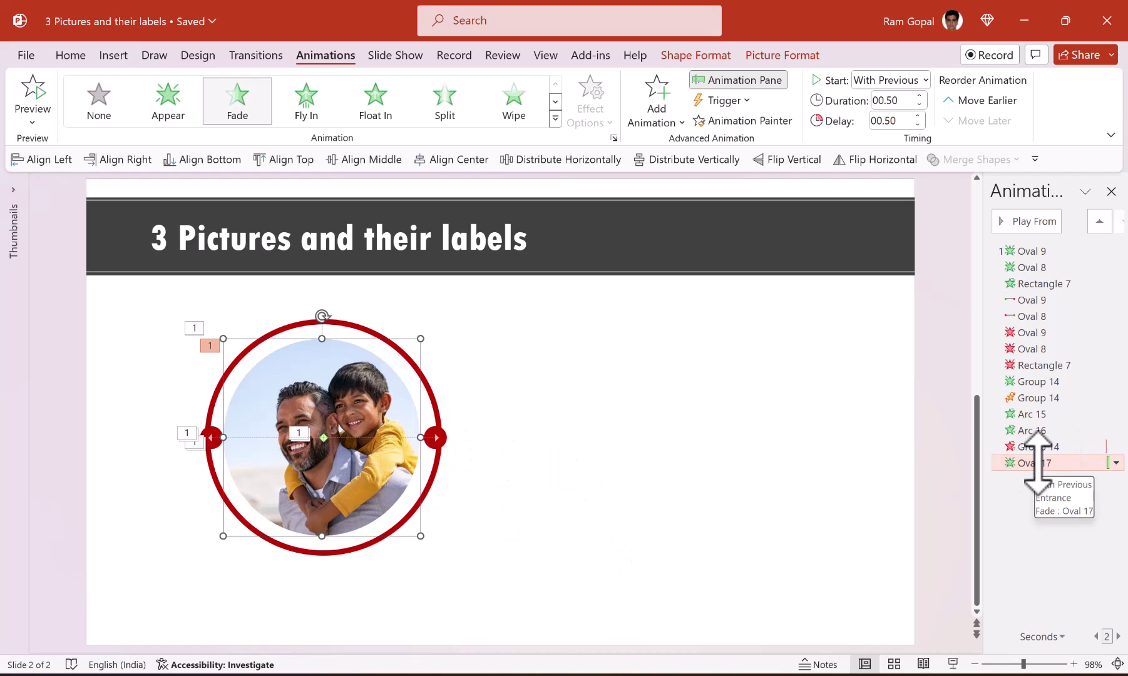
pyautogui.click(628, 282)
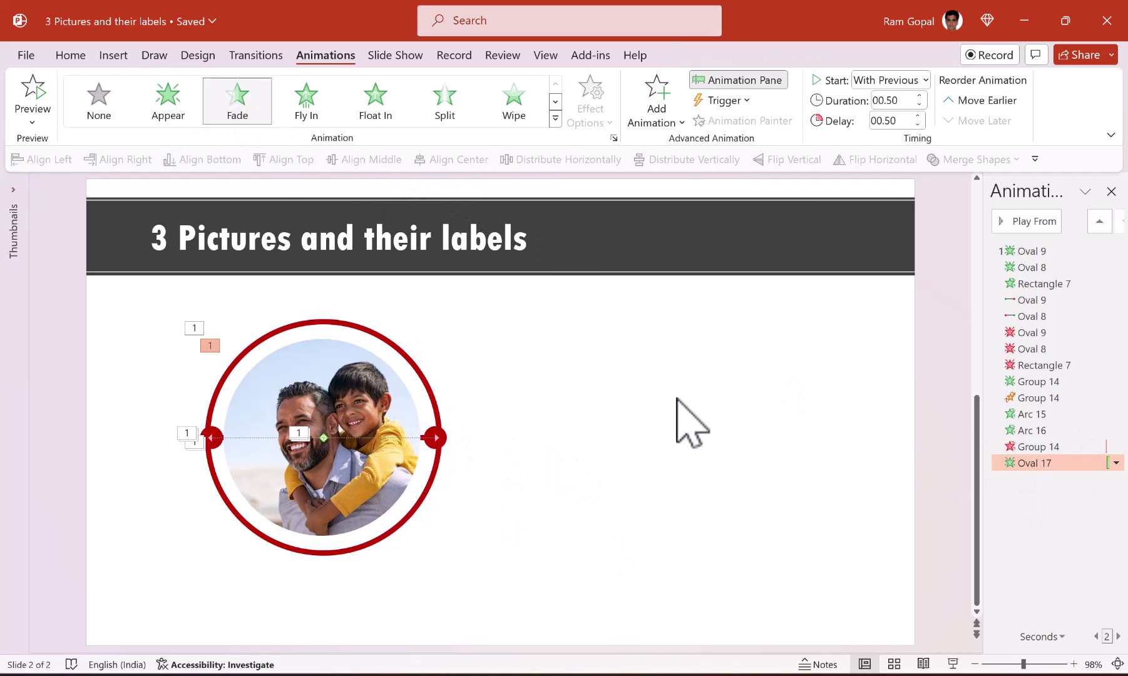
# Step: Paste the 'Your label goes here' text box below the circle and set its Float In direction to Down
pyautogui.press('pageup')
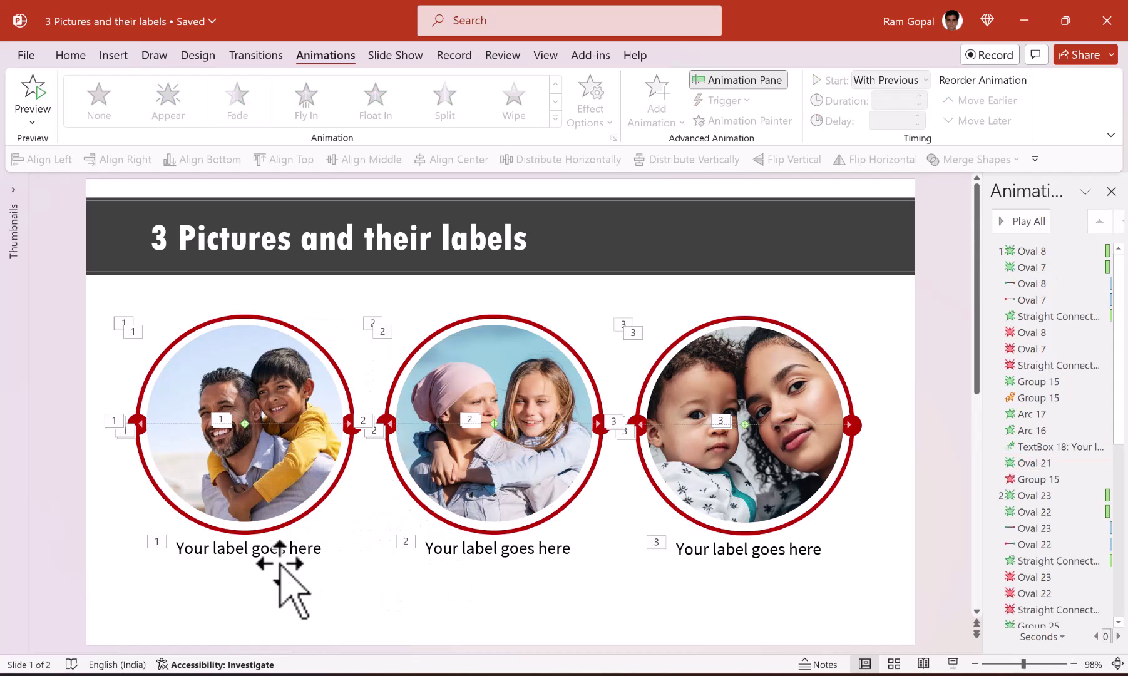
pyautogui.click(286, 562)
pyautogui.press('pagedown')
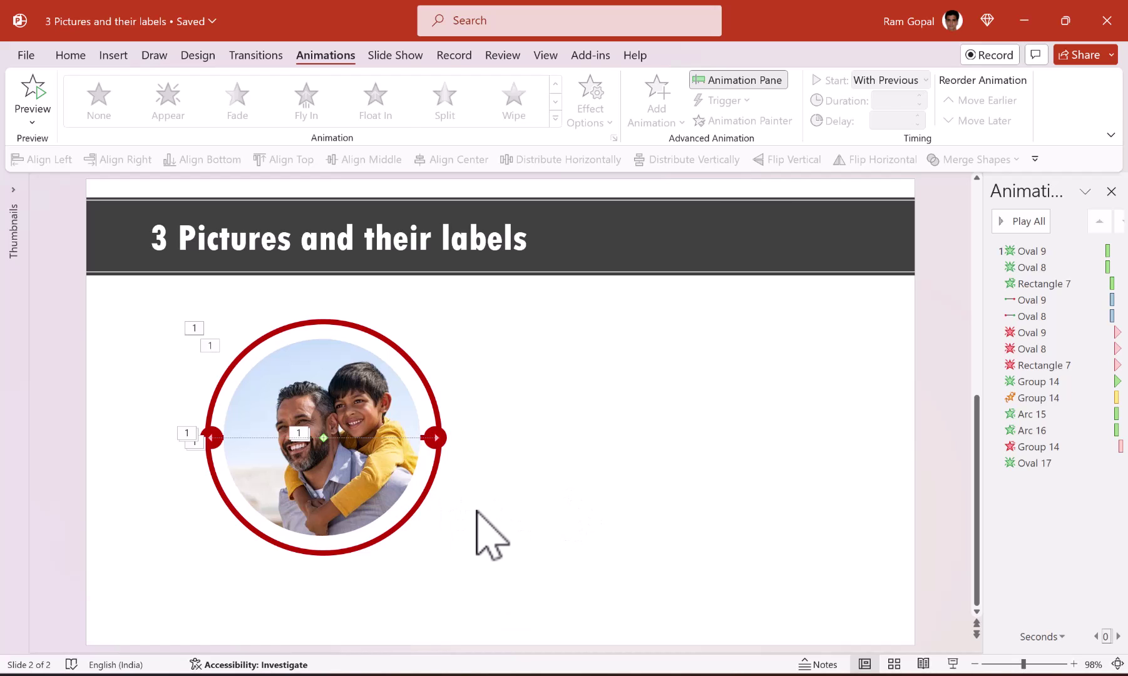
pyautogui.hotkey('ctrl', 'v')
pyautogui.moveTo(246, 551); pyautogui.dragTo(321, 554)
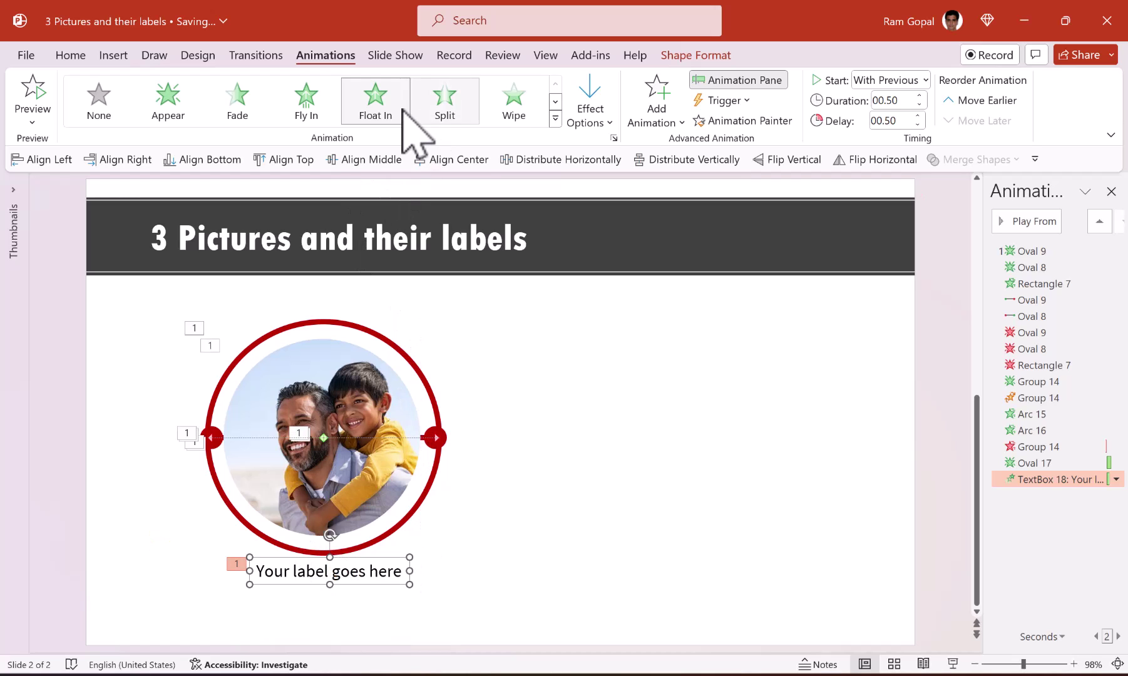
pyautogui.click(601, 116)
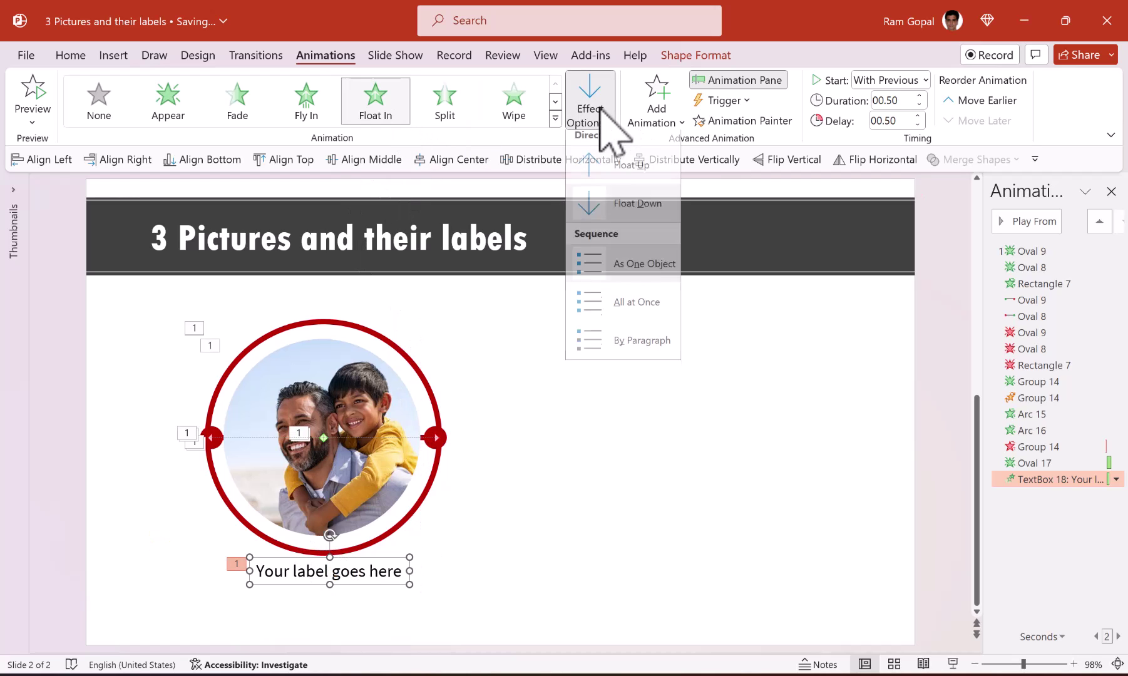
pyautogui.click(638, 211)
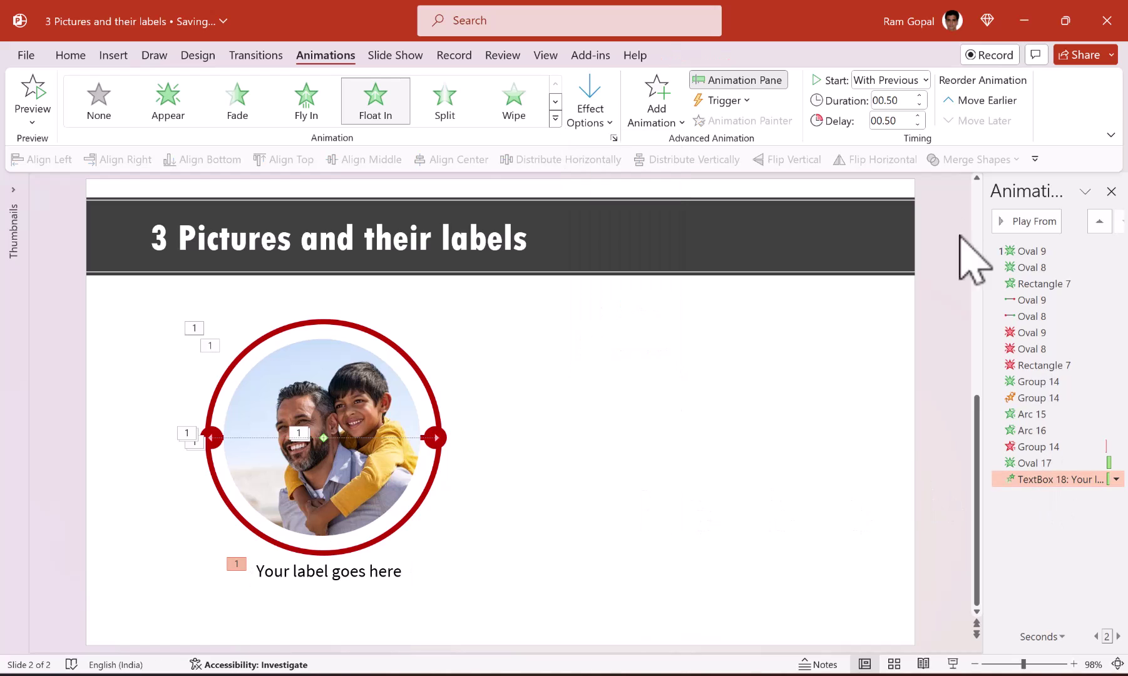